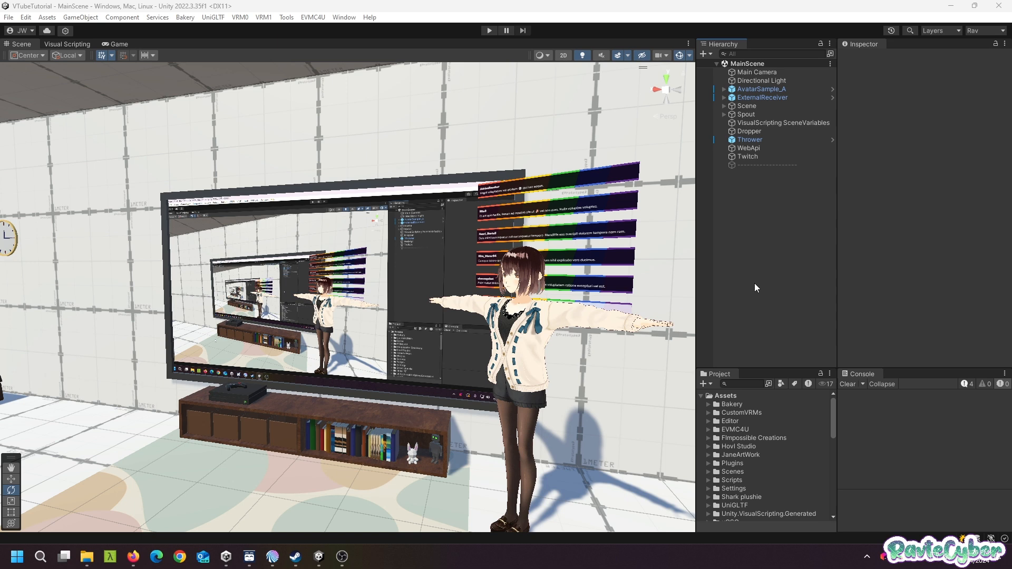
# Create an empty parent object for AvatarSample_A and name it ModelHolder.
pyautogui.rightClick(757, 88)
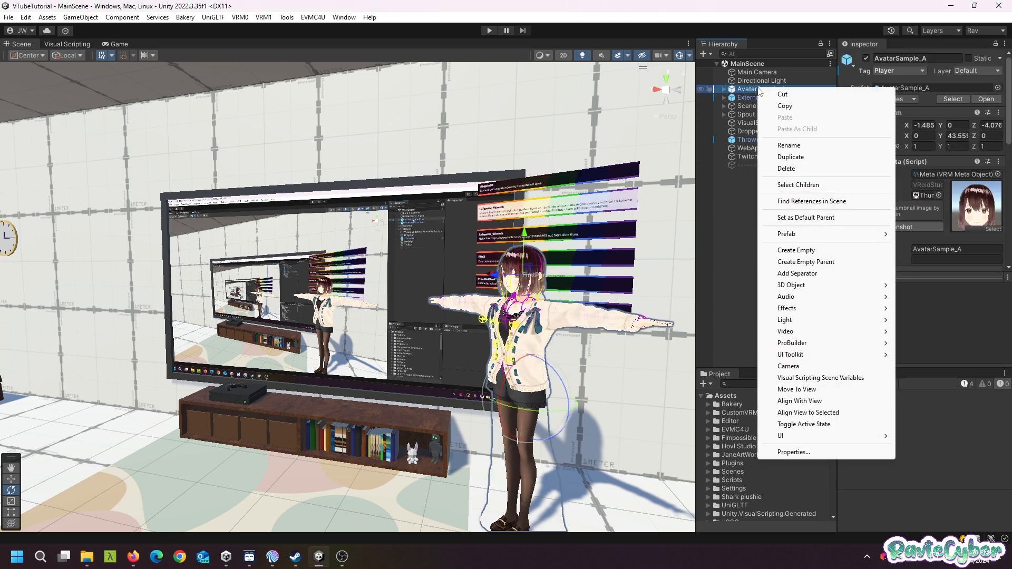
pyautogui.click(828, 263)
pyautogui.write('M')
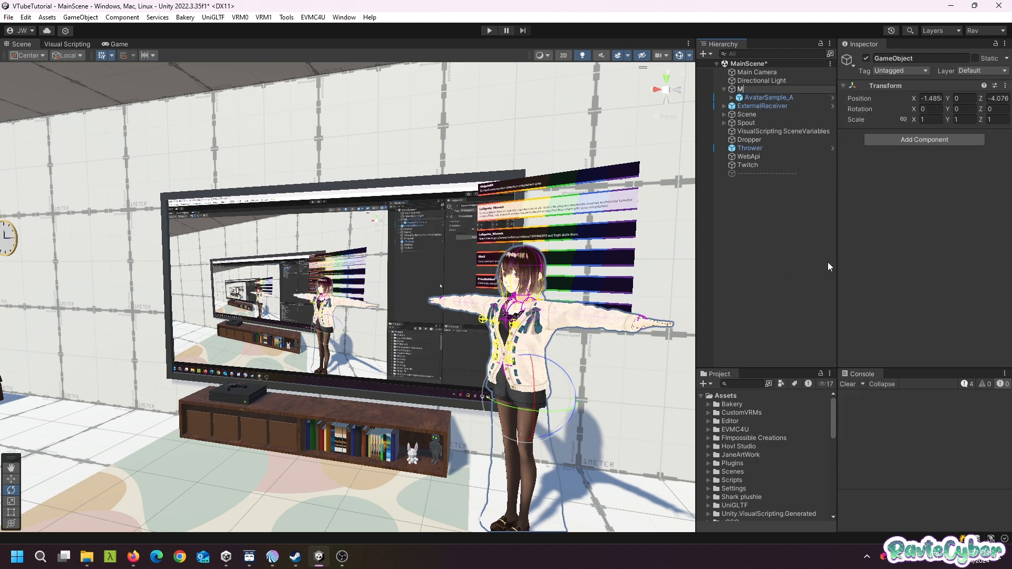
pyautogui.write('odelHolder')
pyautogui.click(799, 220)
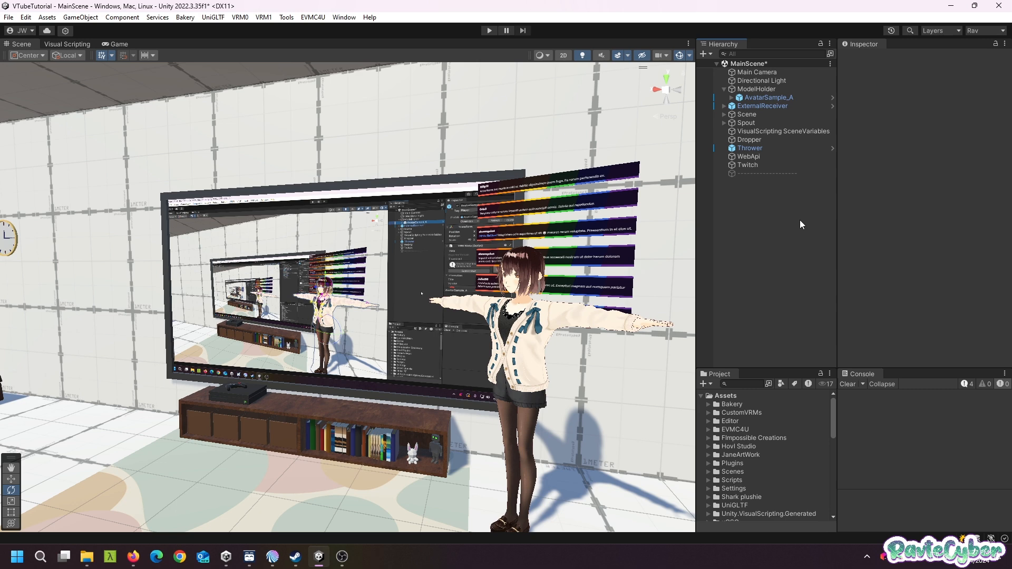
# Clear the Y rotation of AvatarSample_A and set ModelHolder's Y rotation to 43.559.
pyautogui.click(771, 99)
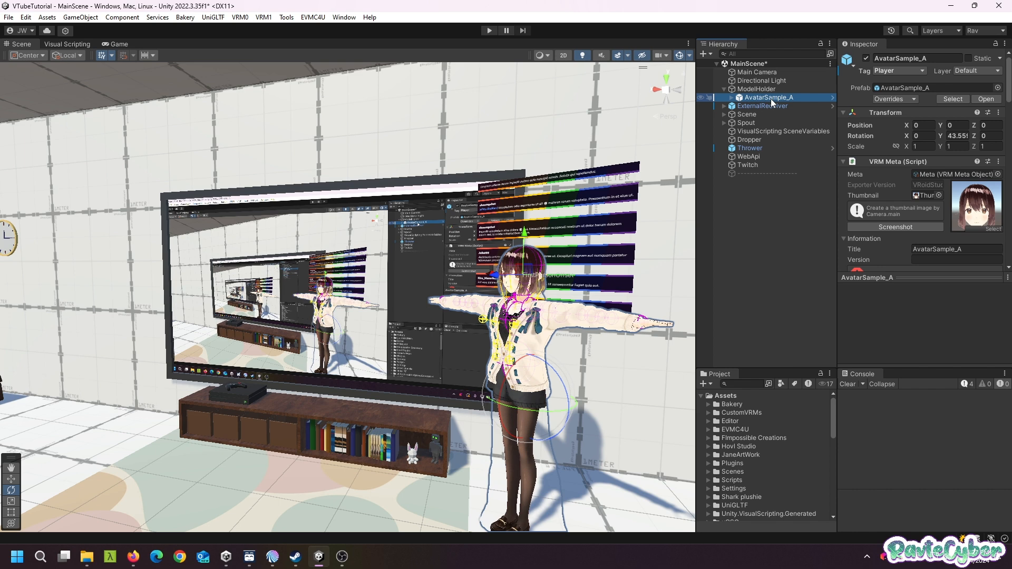
pyautogui.click(950, 135)
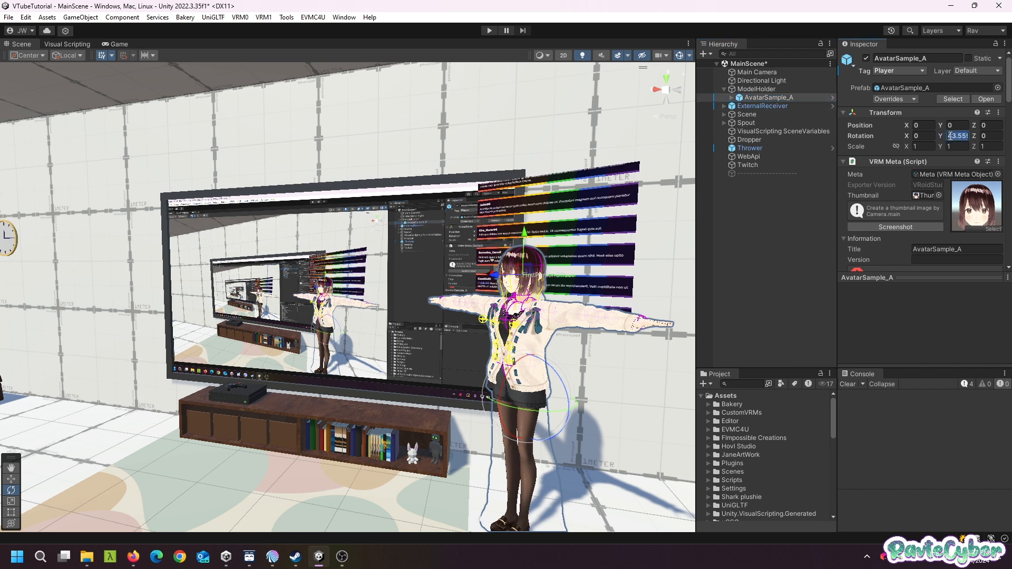
pyautogui.press('BackSpace')
pyautogui.click(759, 90)
pyautogui.click(961, 108)
pyautogui.write('43.559')
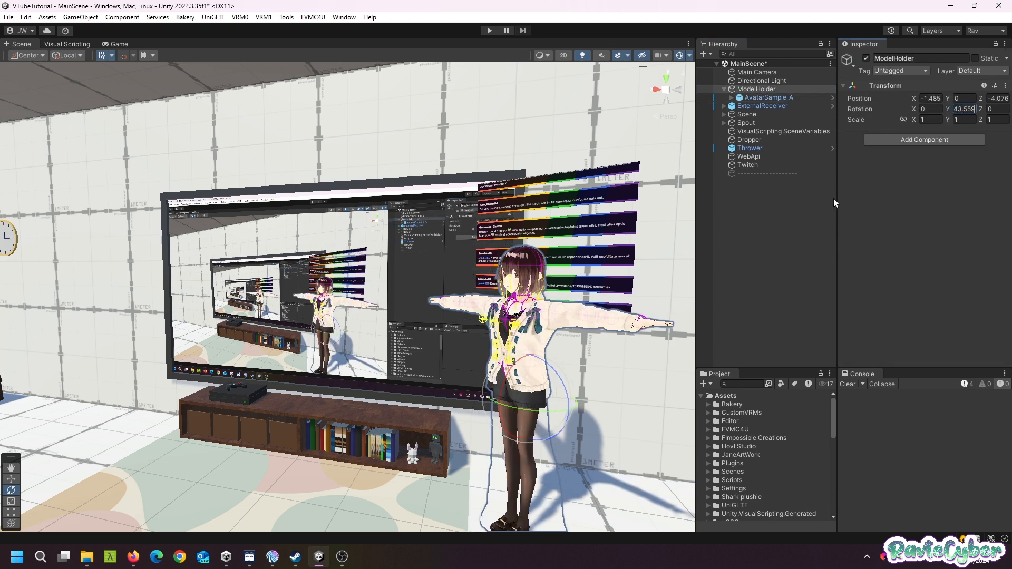
pyautogui.click(795, 213)
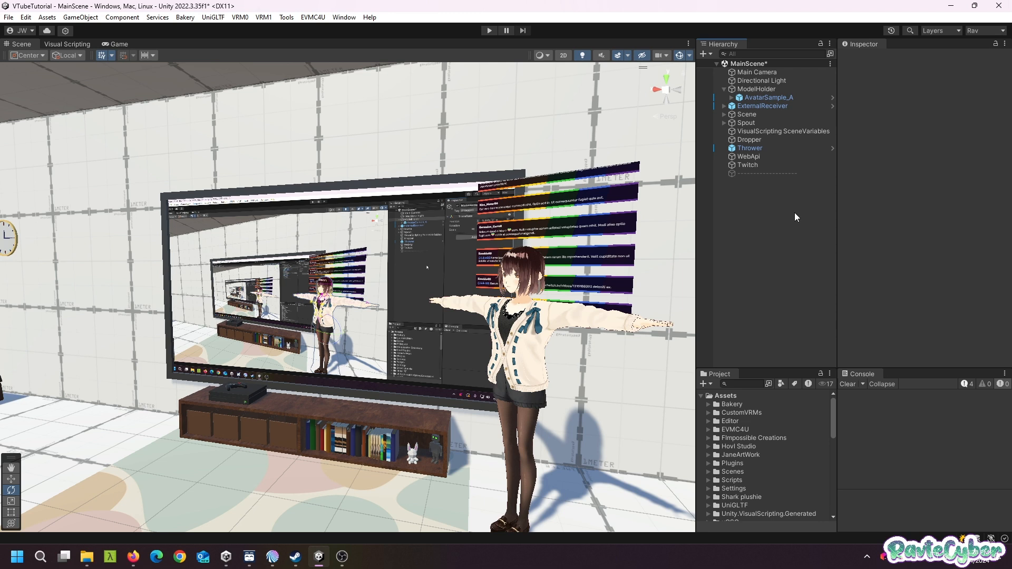
# Make Dropper and Thrower children of ModelHolder.
pyautogui.click(749, 139)
pyautogui.keyDown('ctrl'); pyautogui.click(754, 149); pyautogui.keyUp('ctrl')
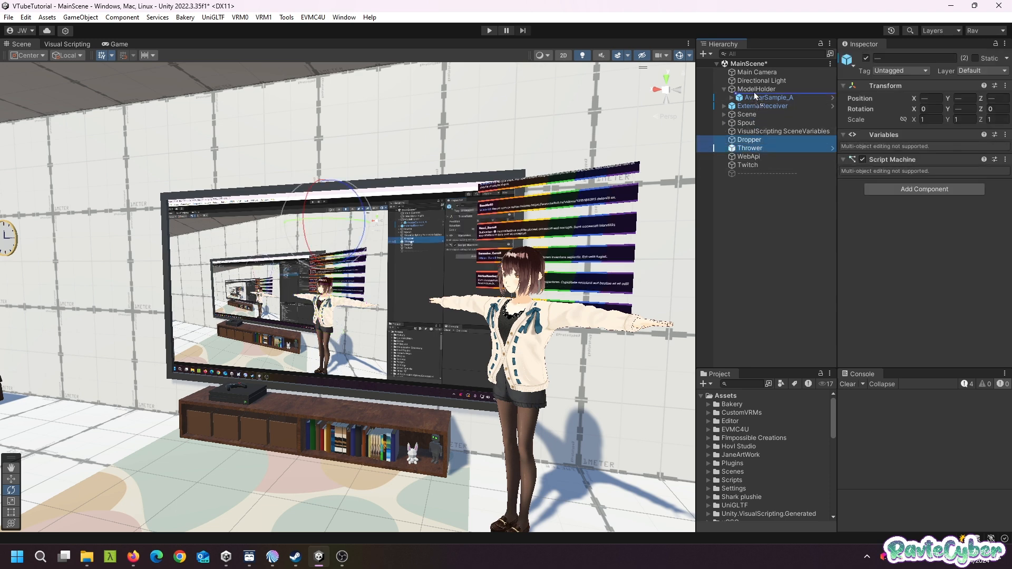
pyautogui.moveTo(754, 90); pyautogui.dragTo(755, 90)
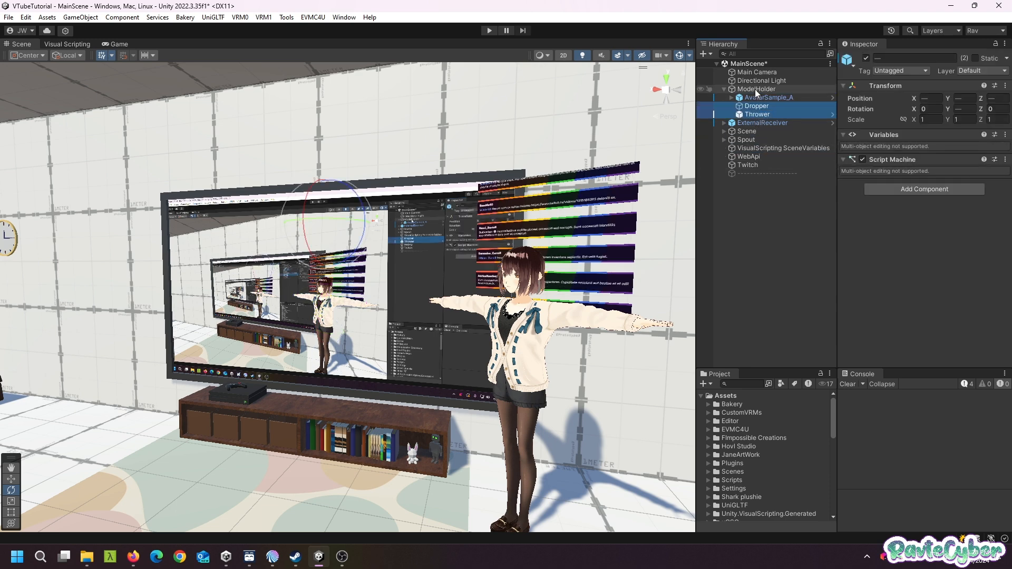
pyautogui.click(765, 224)
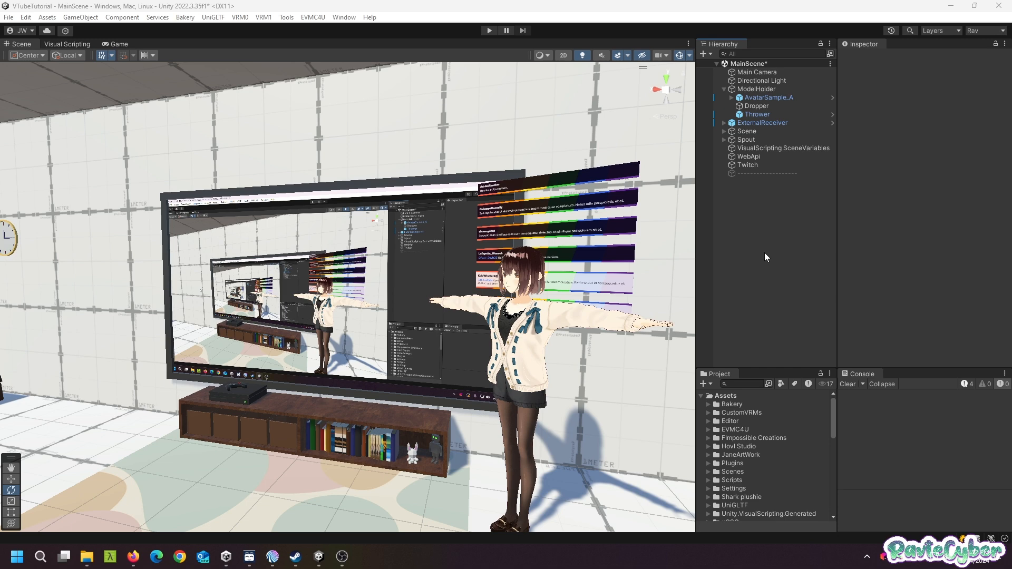
# Install the Cinemachine package, version 2.10.1, from the Unity Registry.
pyautogui.click(344, 16)
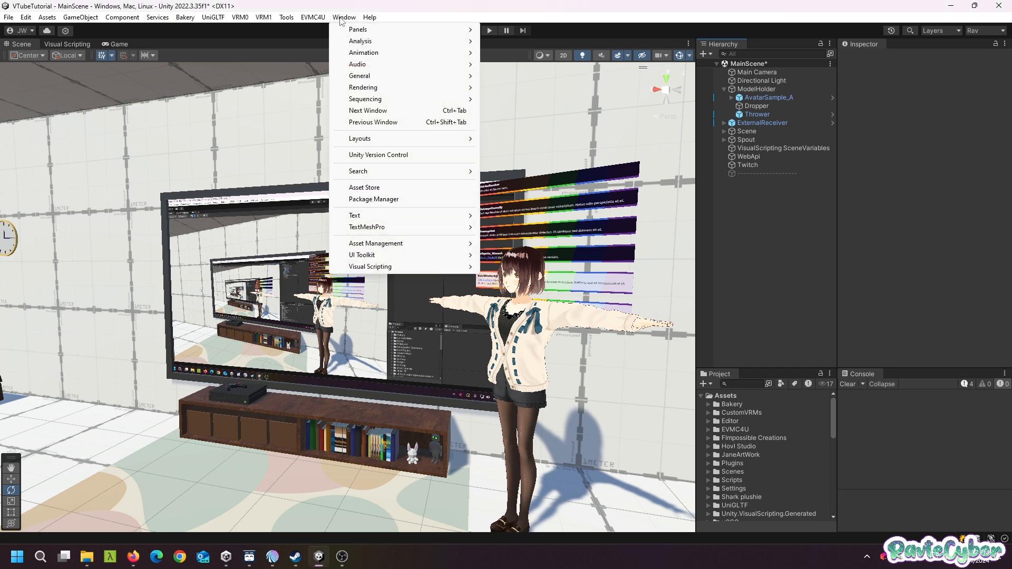
pyautogui.click(383, 199)
pyautogui.click(467, 97)
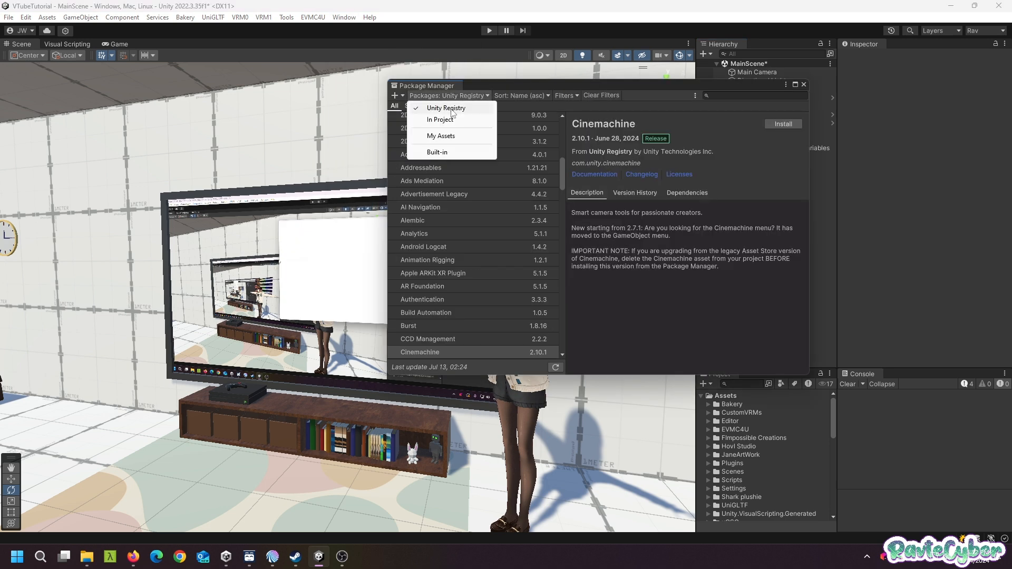
pyautogui.click(644, 307)
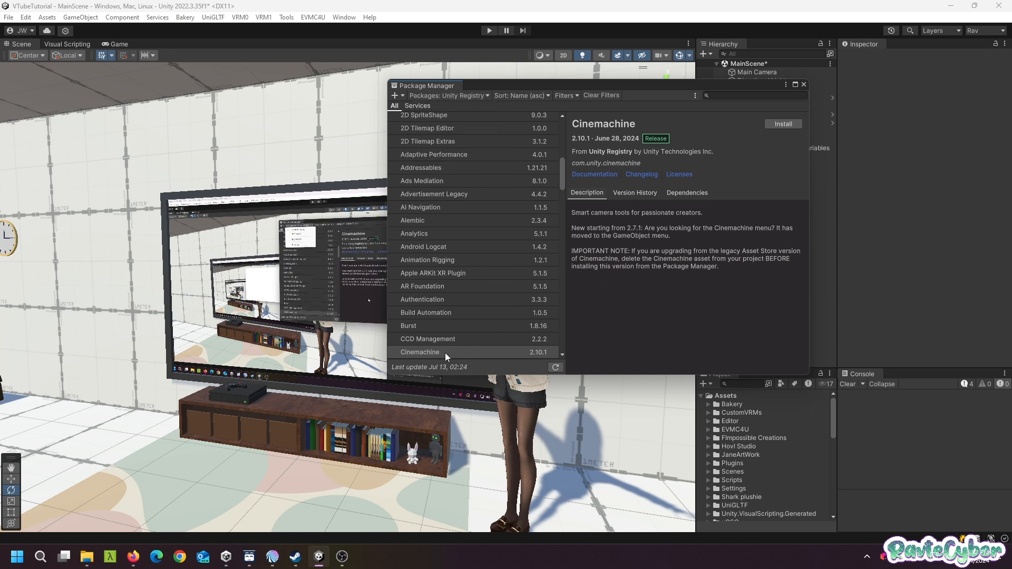
pyautogui.click(783, 124)
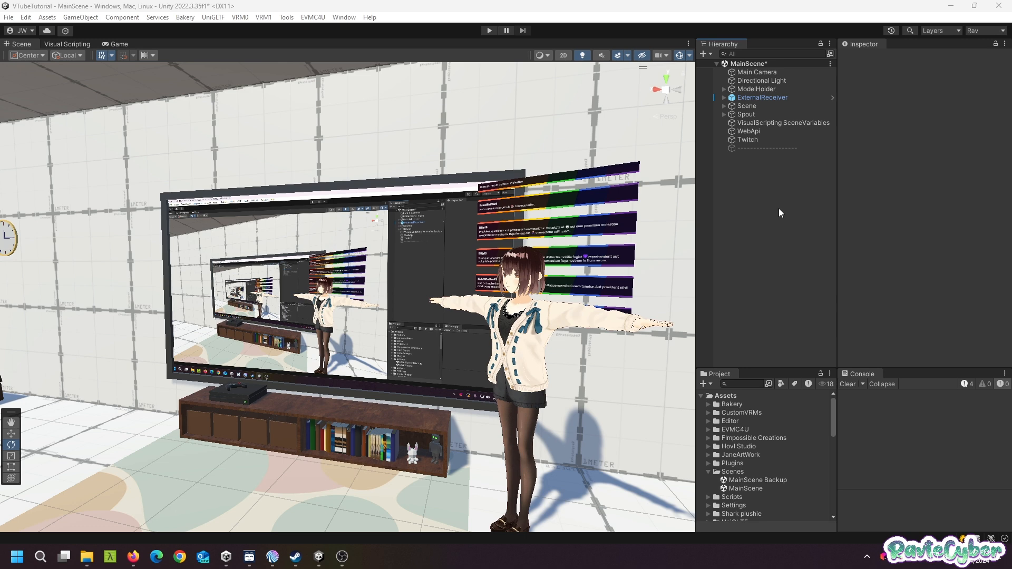
# Create an empty root object named Cameras and set its position to 0, 0, 0.
pyautogui.rightClick(779, 209)
pyautogui.click(816, 355)
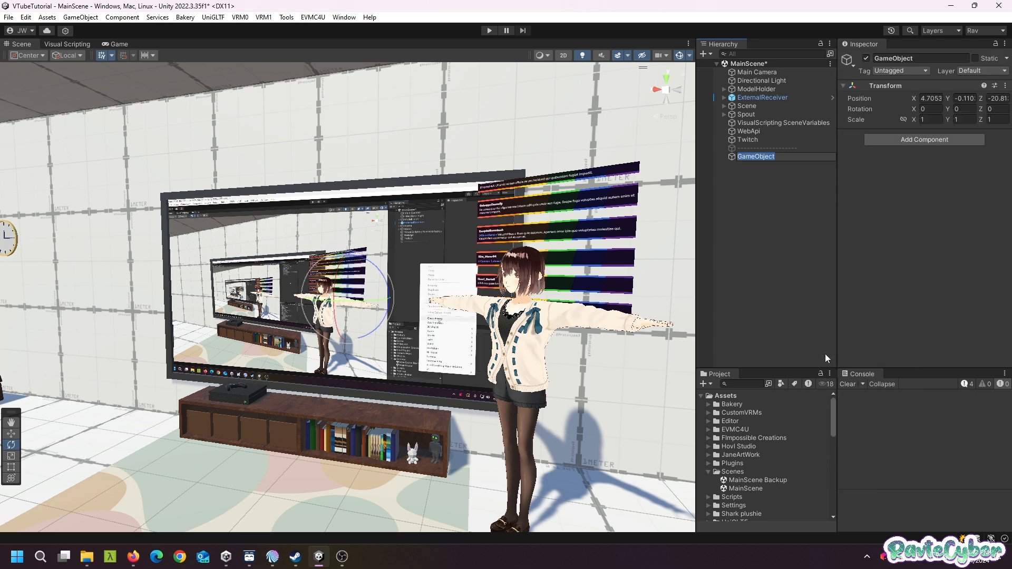
pyautogui.write('Cameras')
pyautogui.press('Return')
pyautogui.click(931, 98)
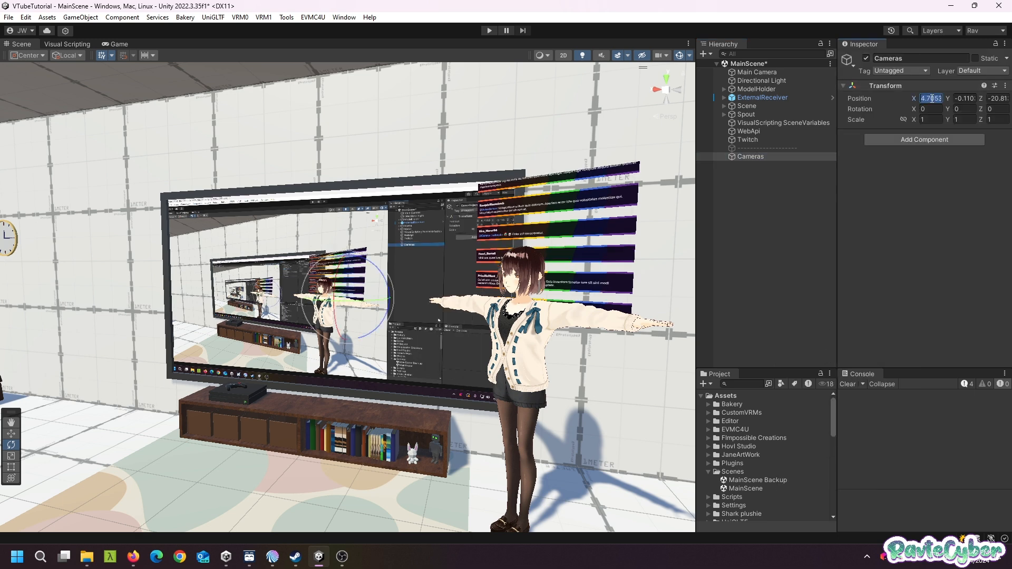
pyautogui.click(808, 197)
pyautogui.click(750, 157)
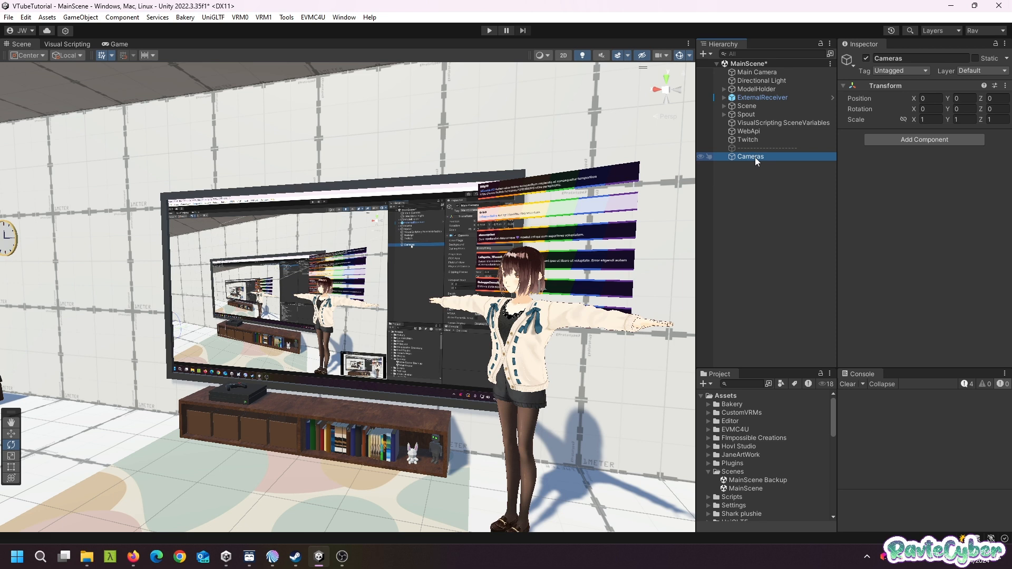
# Copy the world transform of Main Camera.
pyautogui.click(752, 75)
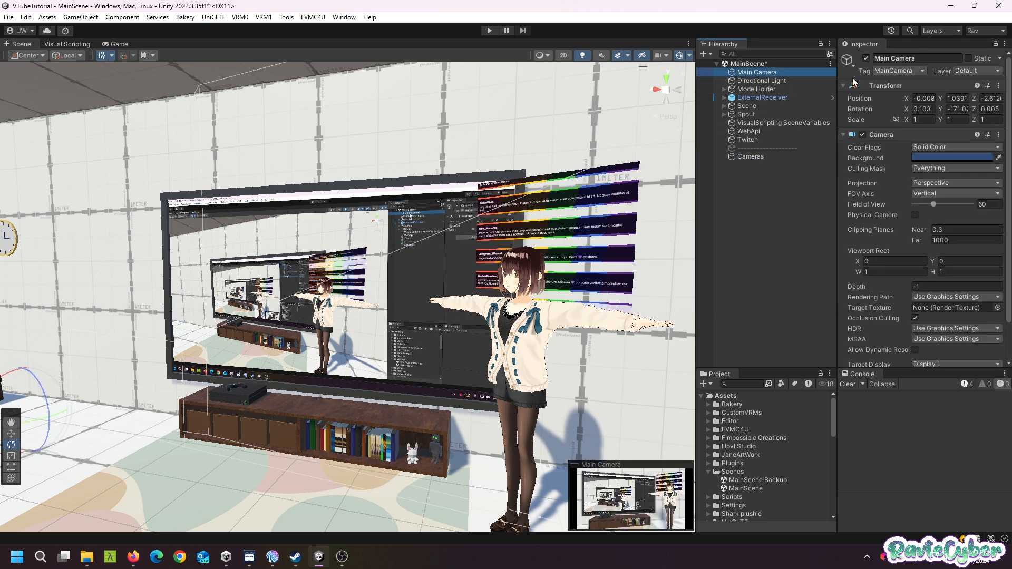
pyautogui.rightClick(879, 86)
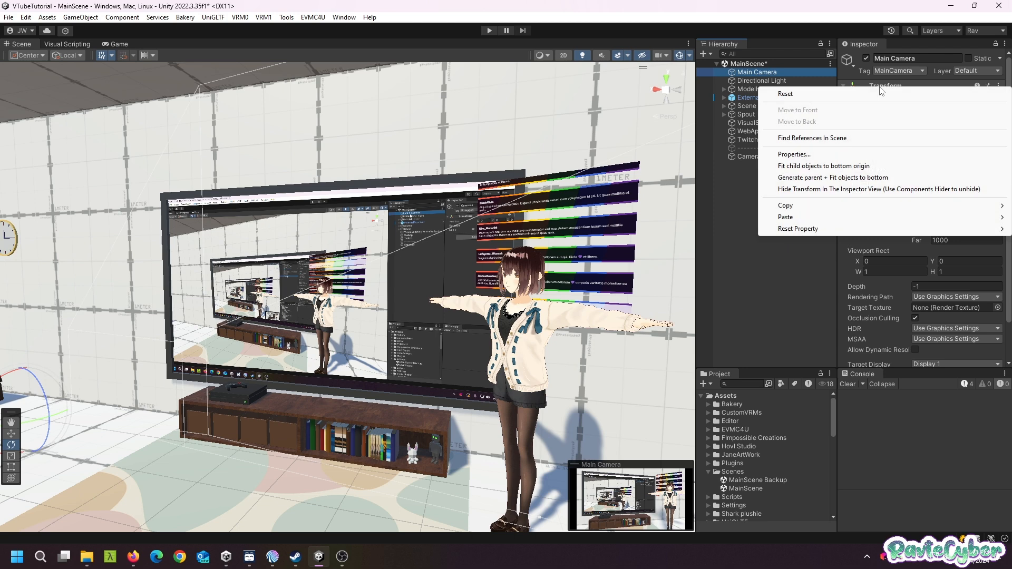
pyautogui.moveTo(870, 206)
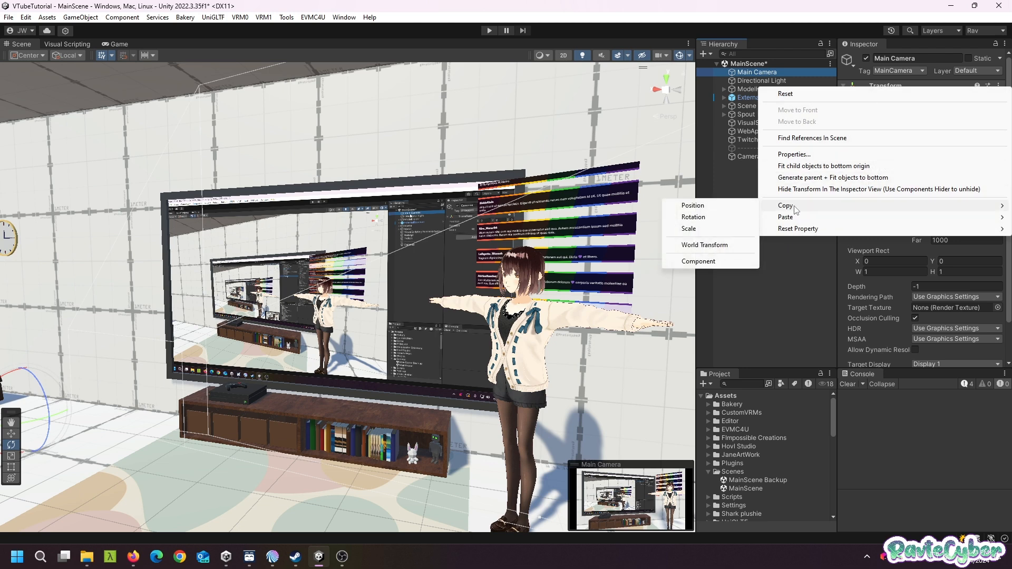
pyautogui.click(705, 246)
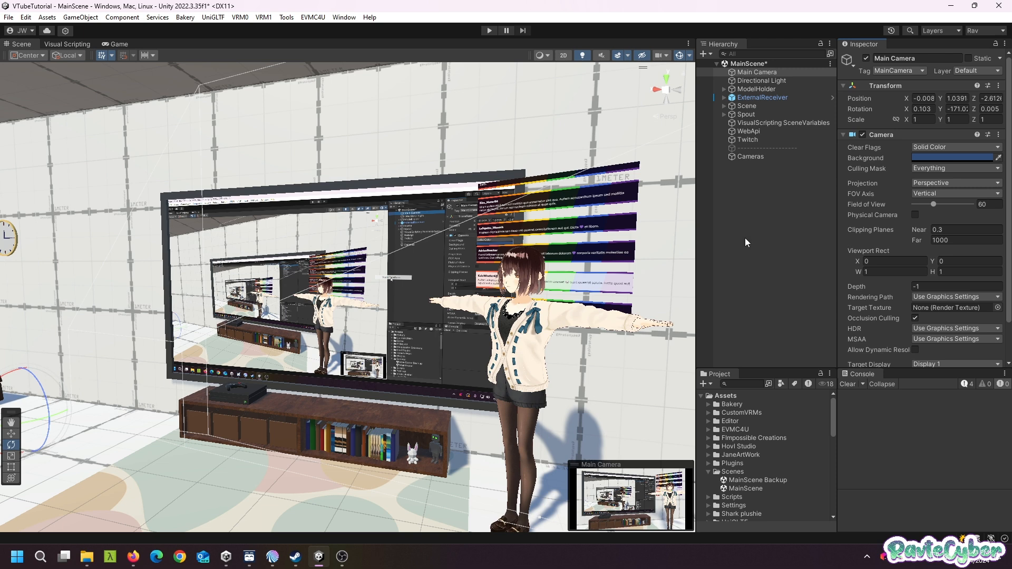
# Add a Cinemachine Virtual Camera as a child of Cameras and name it BigScreen.
pyautogui.rightClick(748, 156)
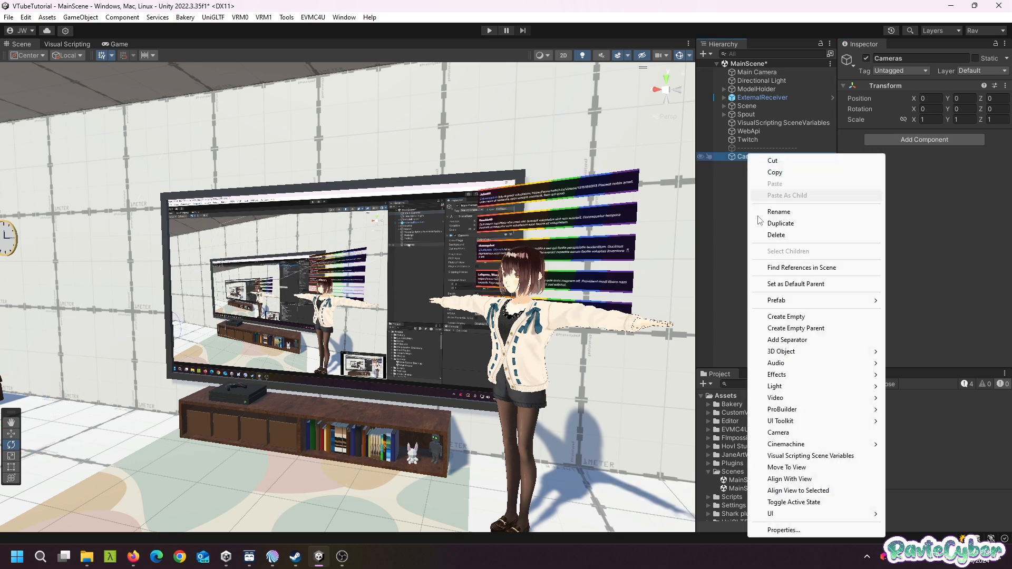
pyautogui.moveTo(784, 447)
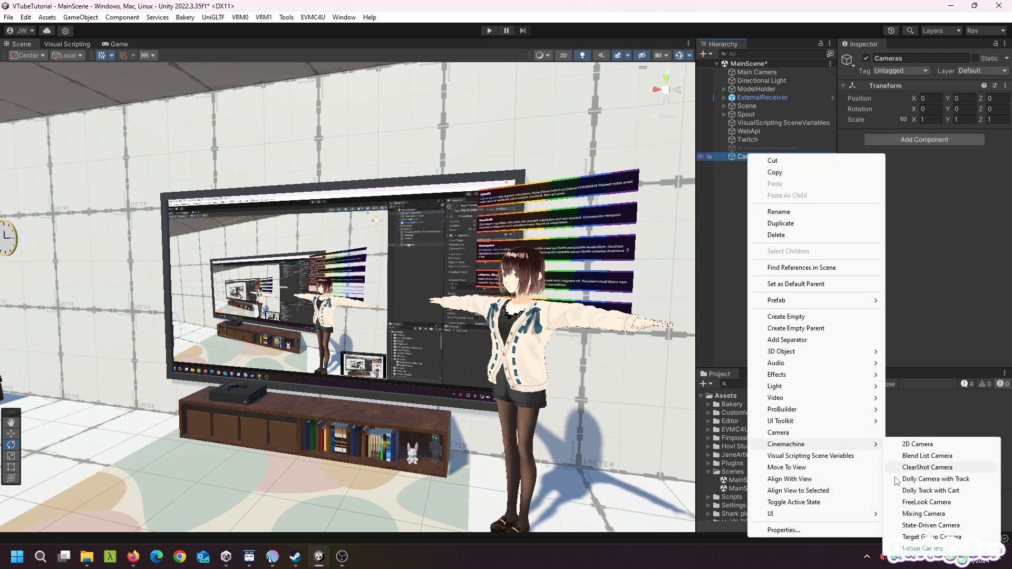
pyautogui.click(925, 548)
pyautogui.write('BigScreen')
pyautogui.press('Return')
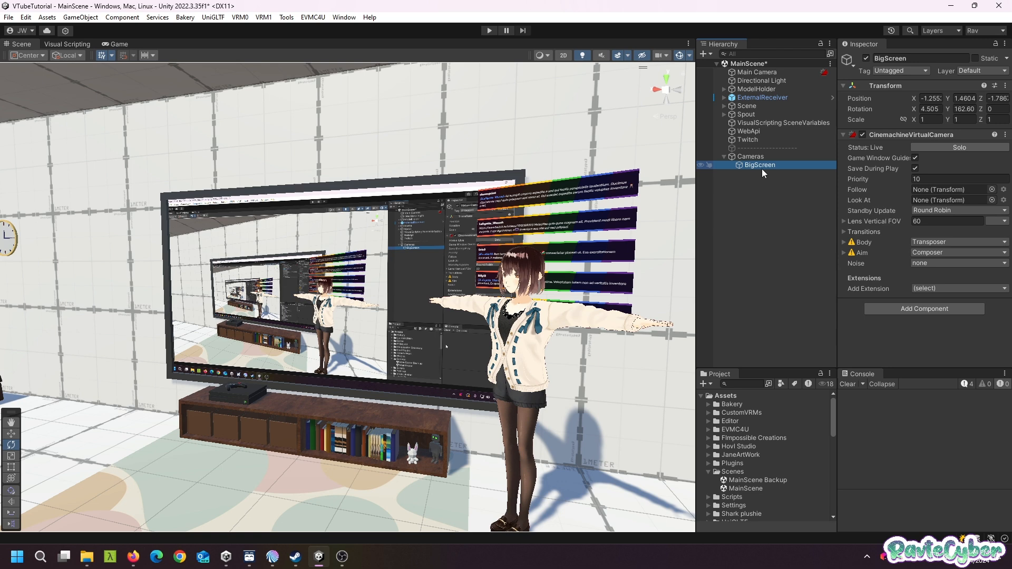
# Paste the copied world transform onto the BigScreen virtual camera.
pyautogui.rightClick(882, 86)
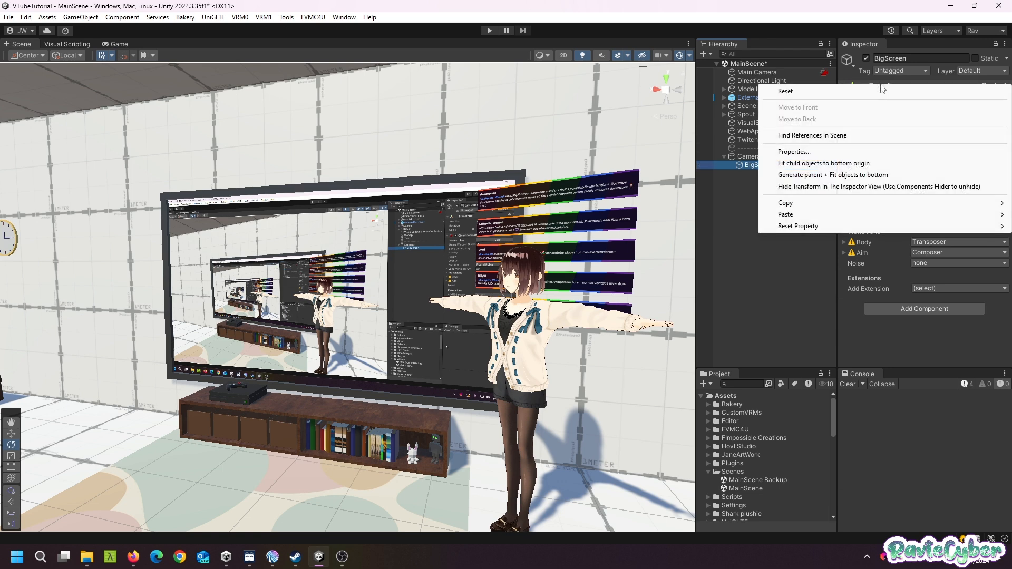
pyautogui.moveTo(791, 215)
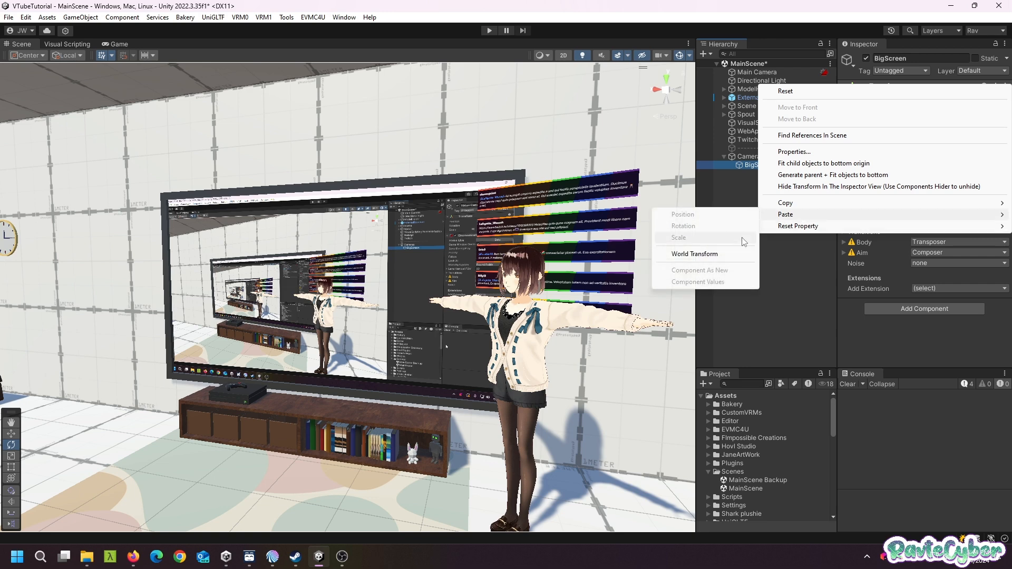
pyautogui.click(715, 254)
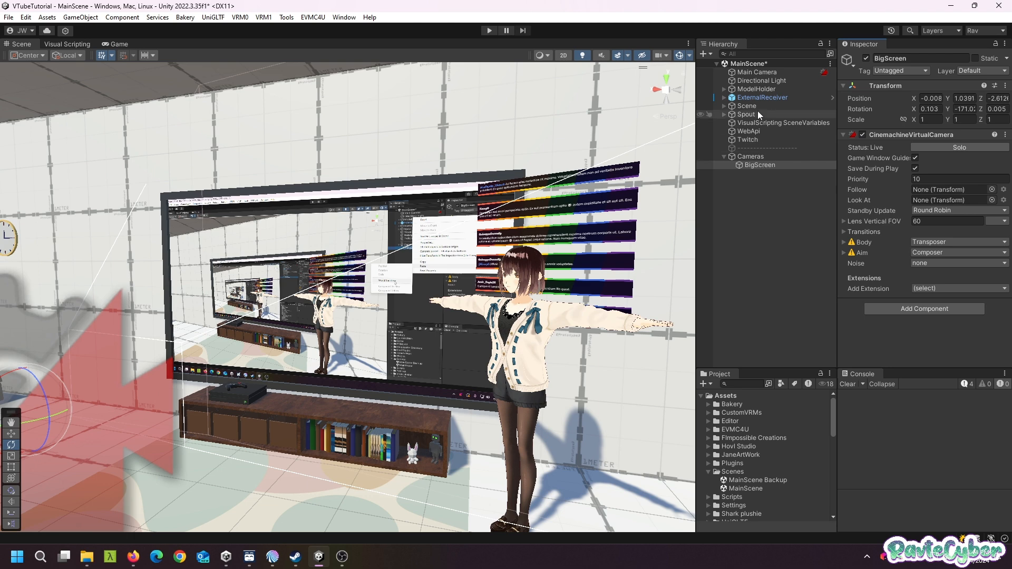
# Examine the CinemachineBrain component on Main Camera.
pyautogui.click(757, 72)
pyautogui.scroll(-5, 880, 248)
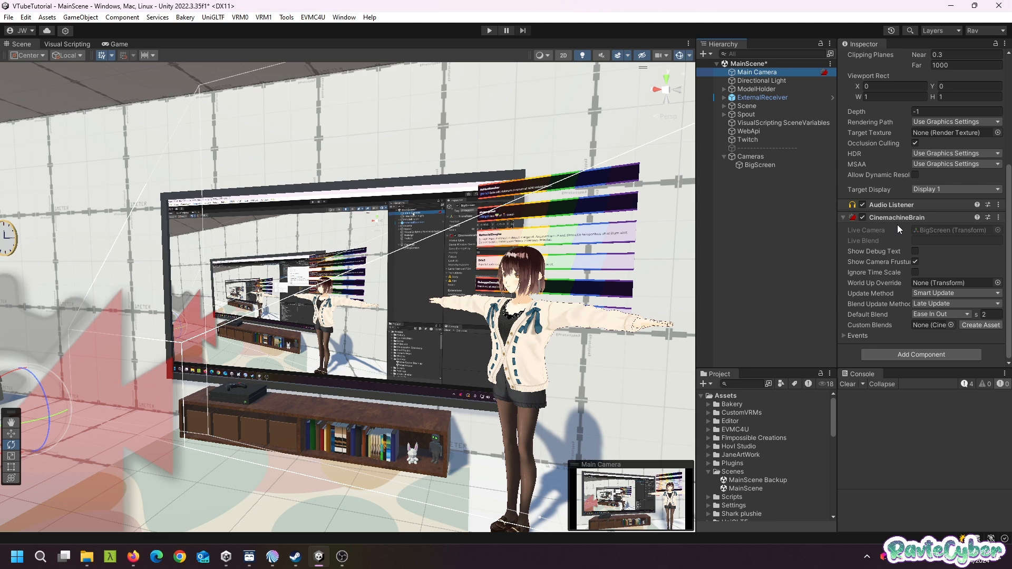
pyautogui.click(765, 261)
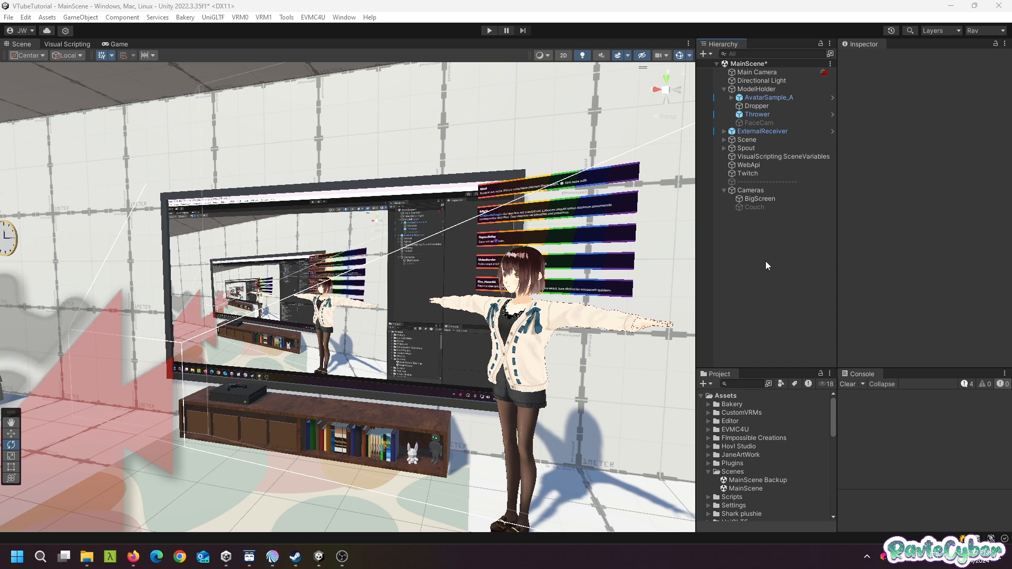
# Dock the Game view below the Scene view and enlarge it to about half the height.
pyautogui.moveTo(115, 43); pyautogui.dragTo(313, 447)
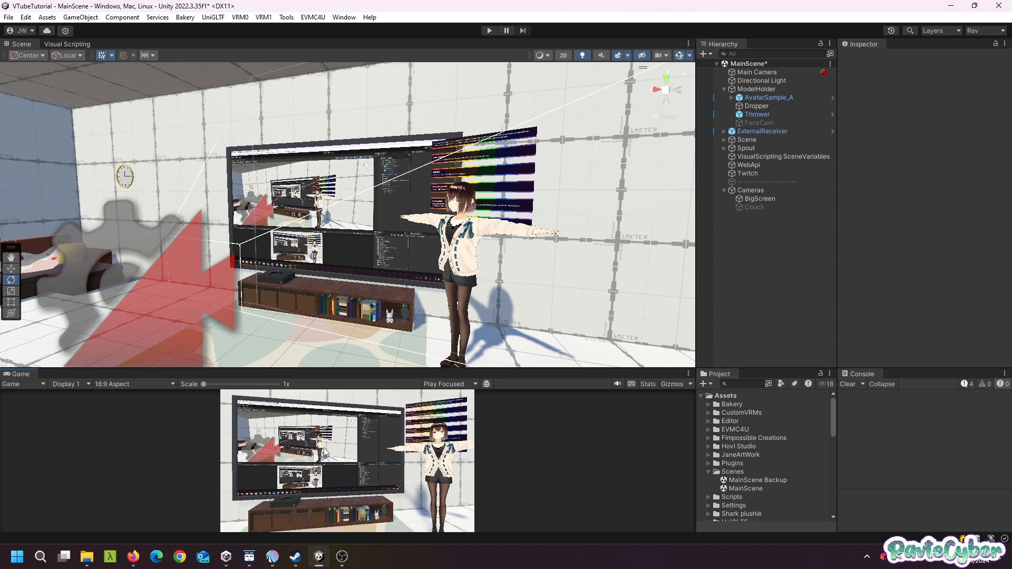
pyautogui.moveTo(354, 369); pyautogui.dragTo(355, 294)
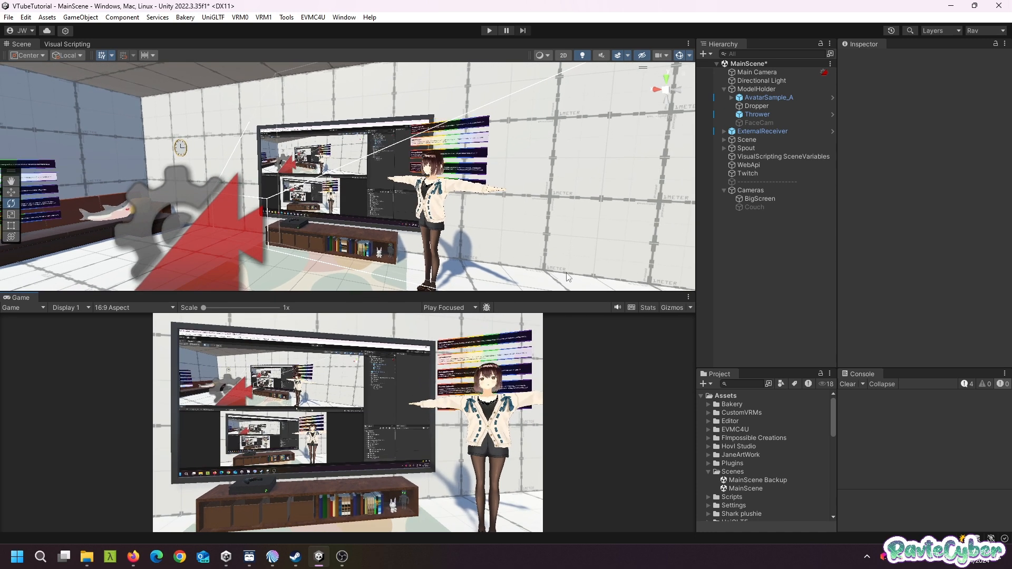
# Switch the live view by deactivating the BigScreen camera and activating the Couch camera.
pyautogui.click(754, 207)
pyautogui.click(754, 201)
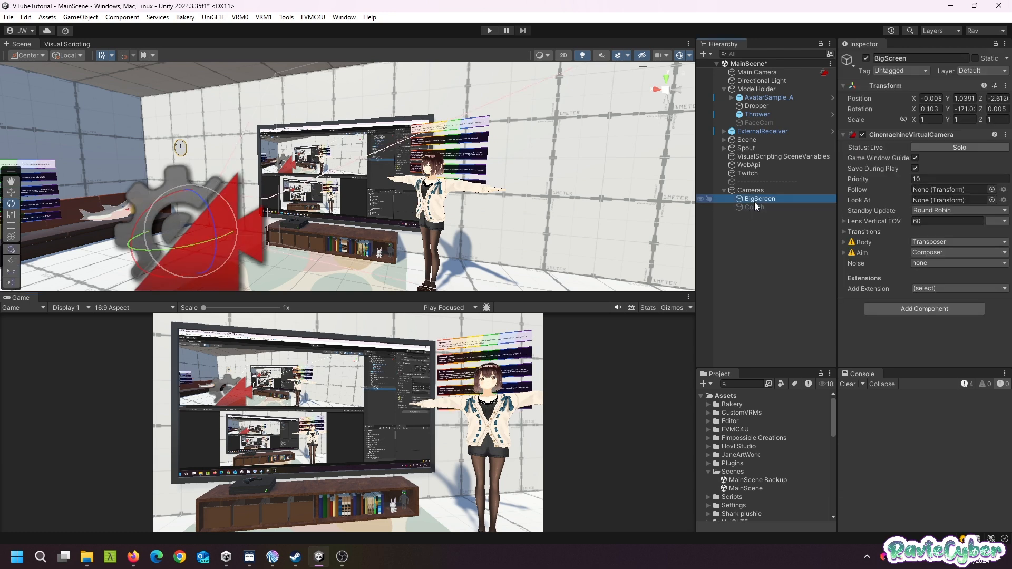
pyautogui.click(866, 58)
pyautogui.click(753, 207)
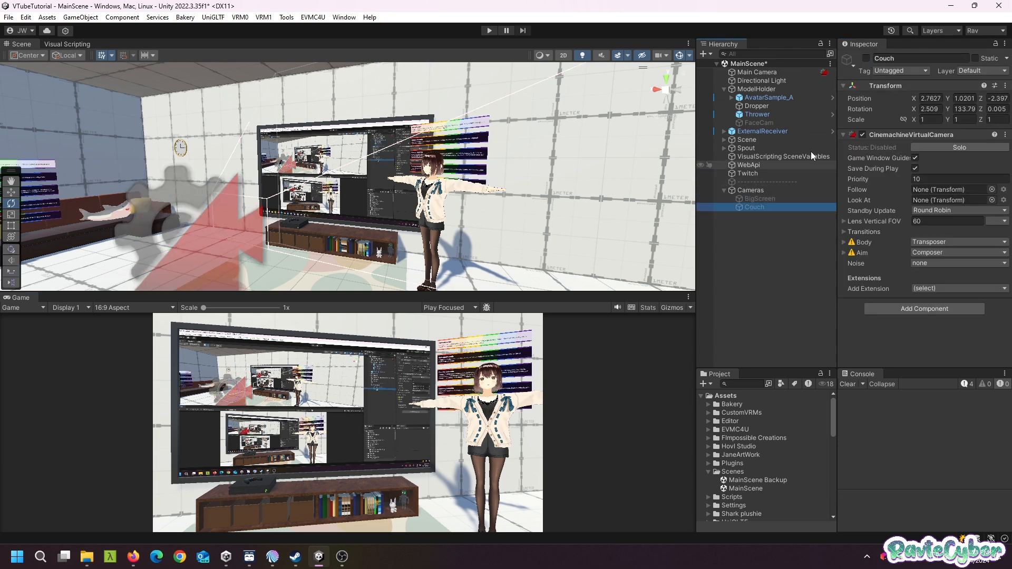
pyautogui.click(866, 58)
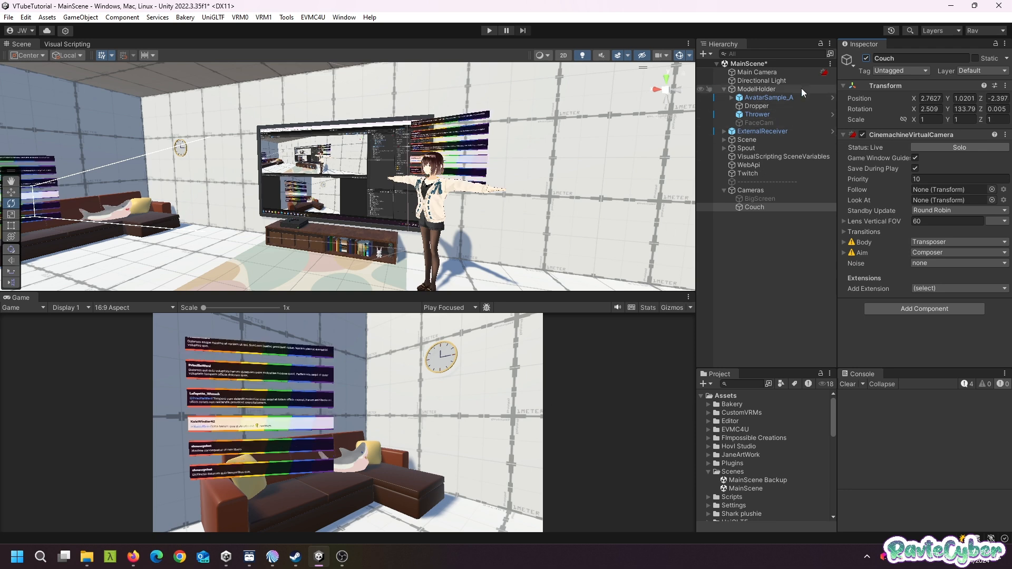
# Switch the live view by deactivating the Couch camera and activating the FaceCam camera.
pyautogui.click(866, 58)
pyautogui.click(764, 121)
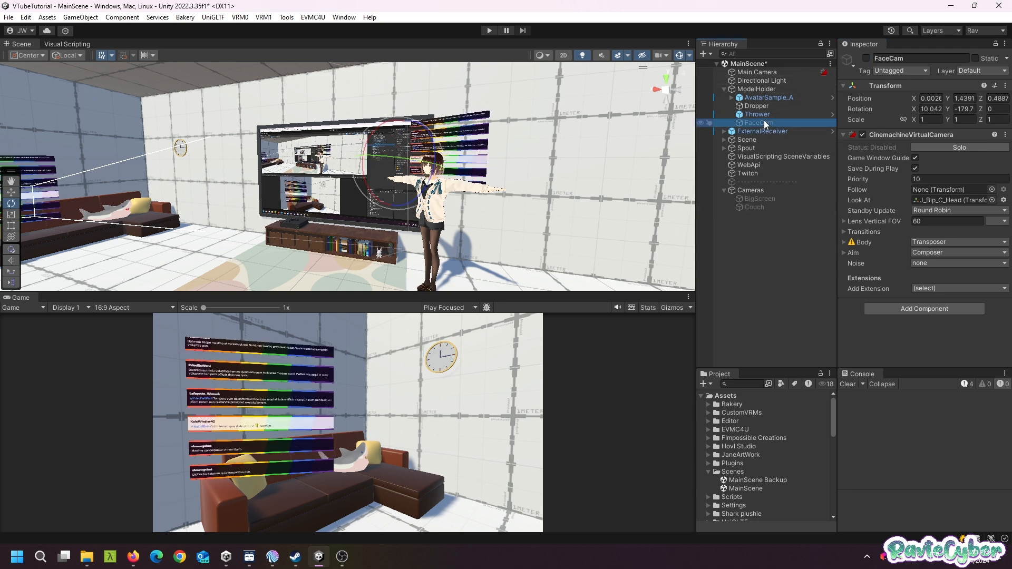
pyautogui.click(866, 58)
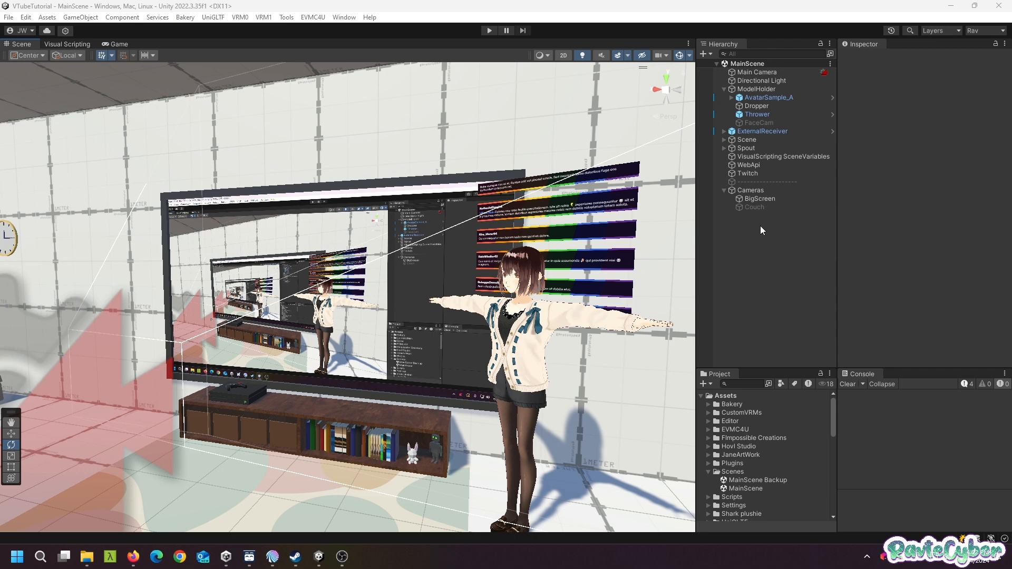
# Add a Script Machine component to the Cameras object and create its new graph asset named CamControl in Assets.
pyautogui.click(754, 191)
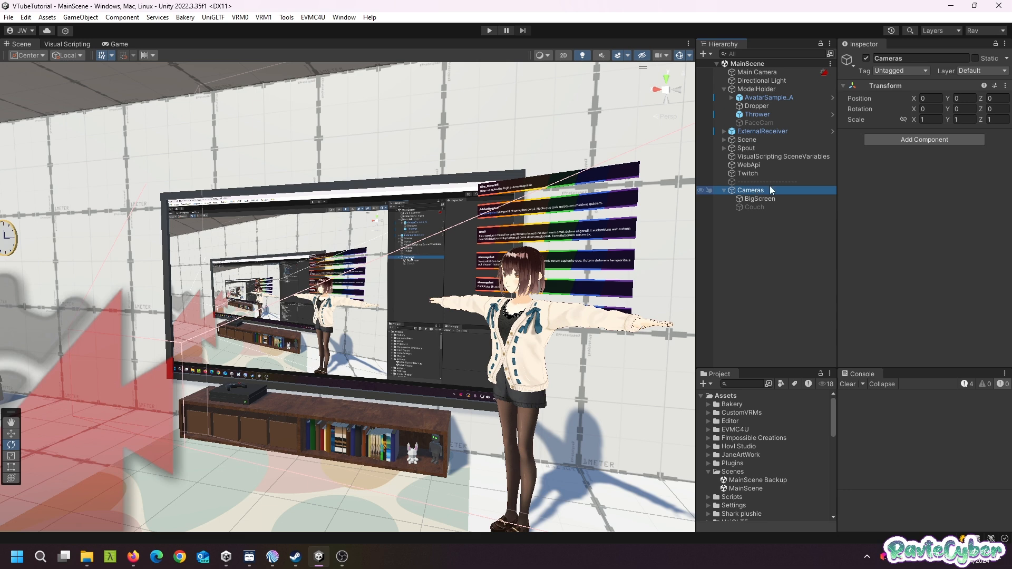
pyautogui.click(906, 139)
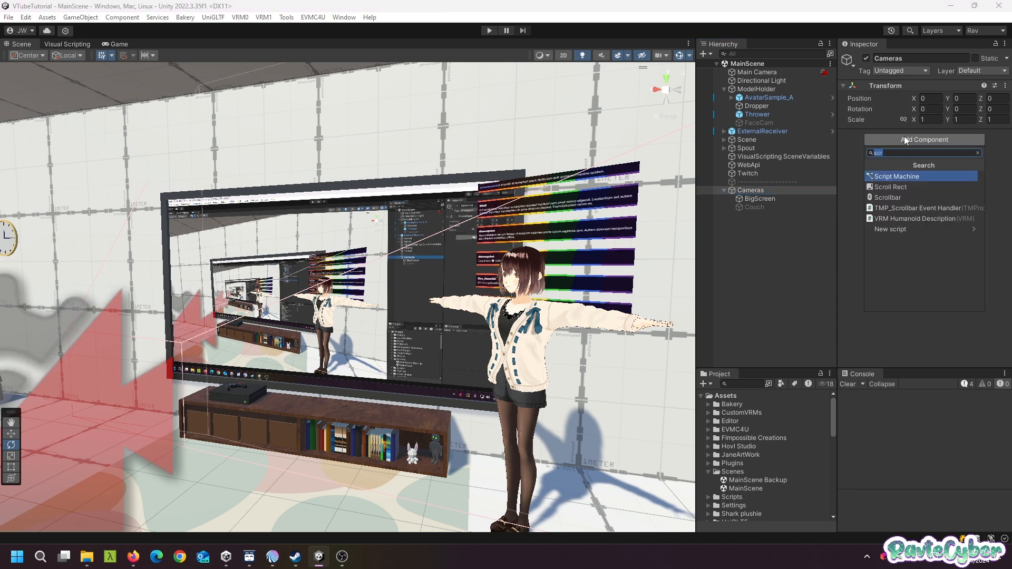
pyautogui.click(909, 178)
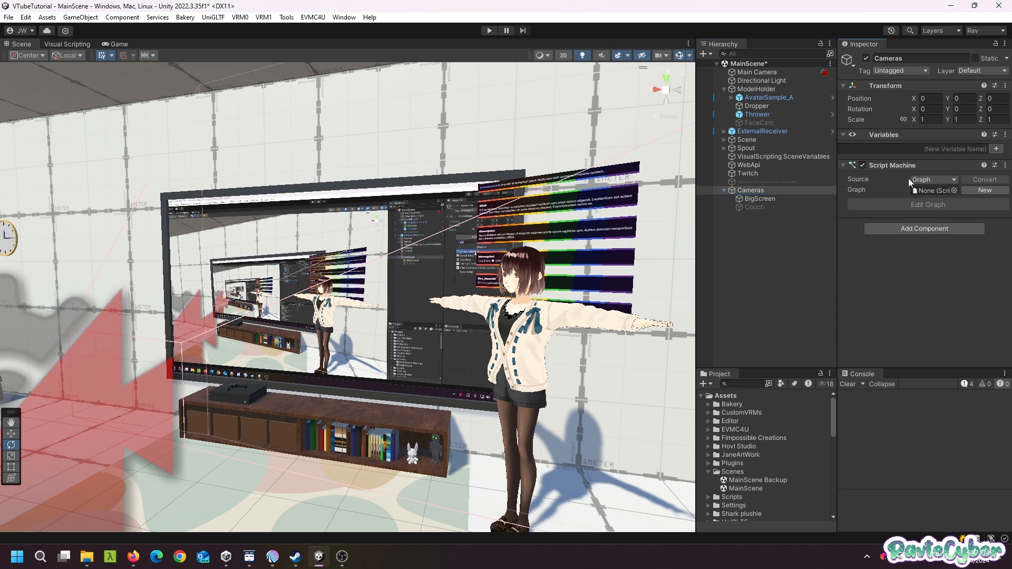
pyautogui.click(994, 191)
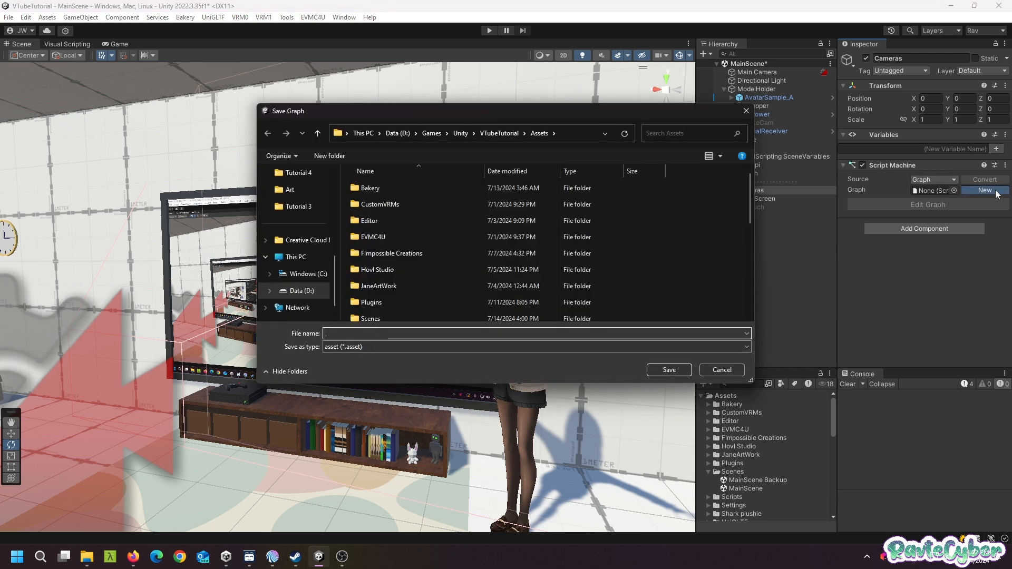
pyautogui.write('CamControl')
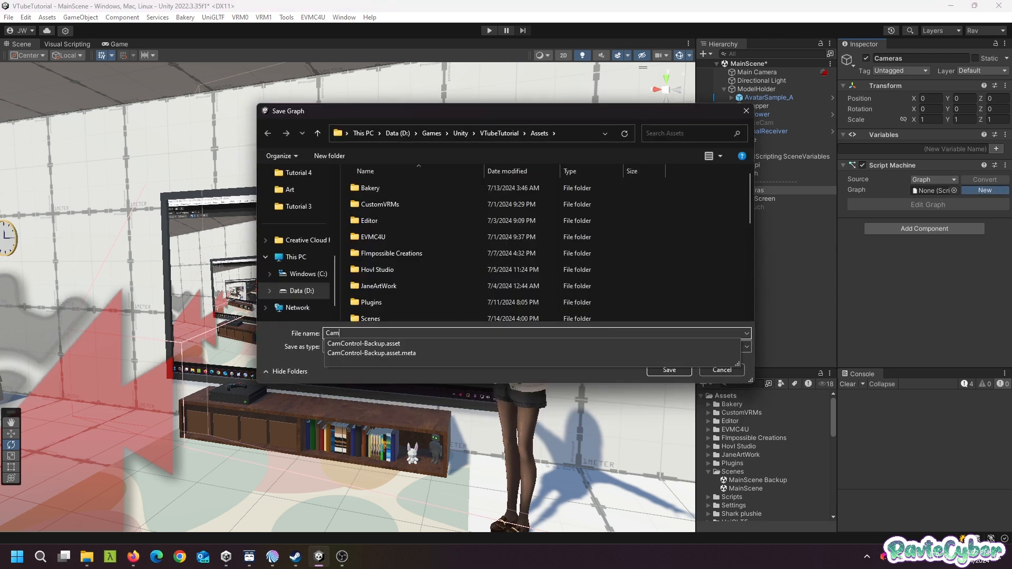
pyautogui.press('Return')
# Open the CamControl graph for editing and delete the default On Start and On Update nodes.
pyautogui.click(934, 235)
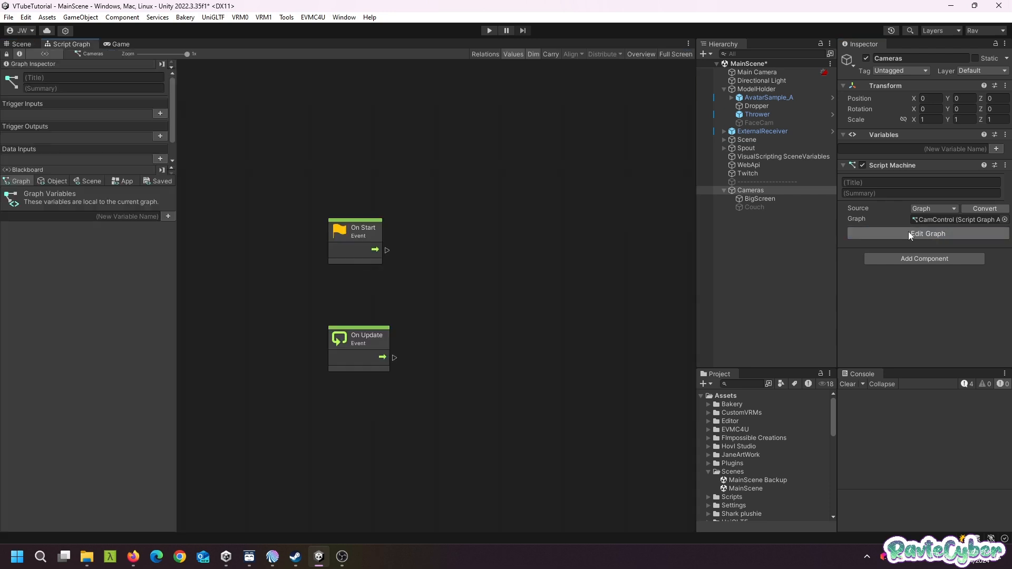
pyautogui.moveTo(286, 181); pyautogui.dragTo(426, 393)
pyautogui.press('Delete')
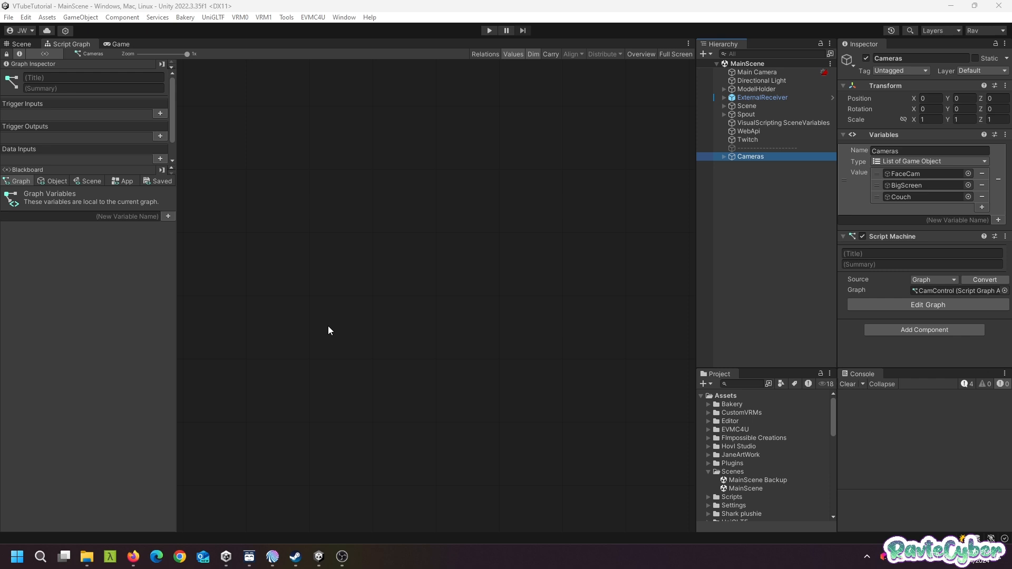
# Show the object variables and add a Custom Event node named CameraChange with 1 argument.
pyautogui.click(52, 181)
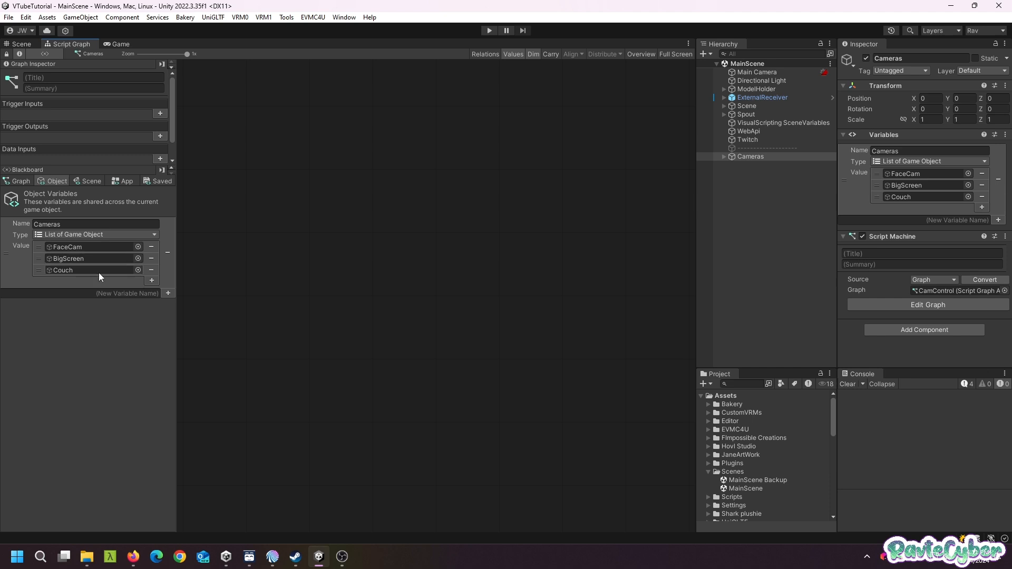
pyautogui.rightClick(255, 232)
pyautogui.write('custom')
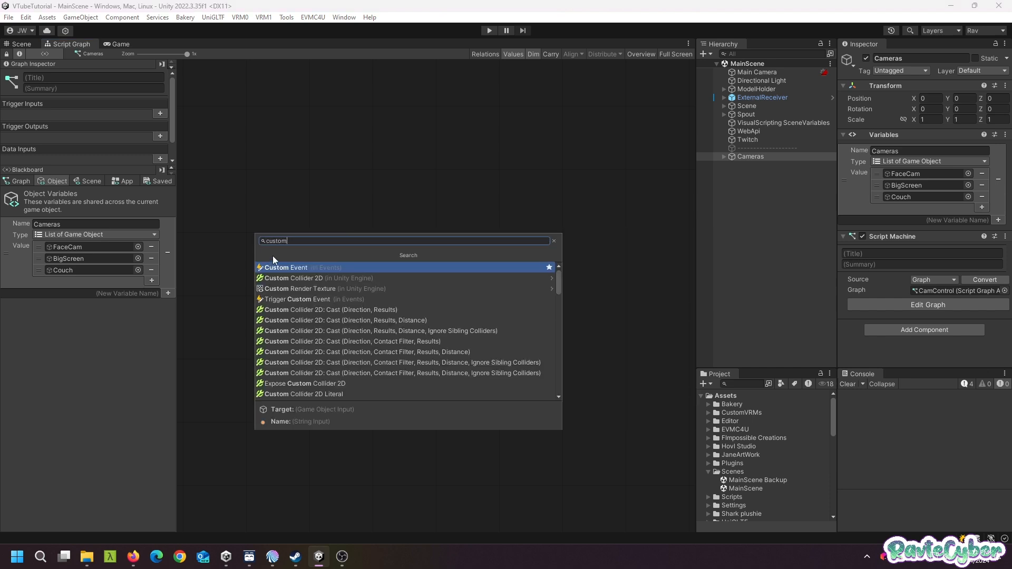
pyautogui.click(286, 268)
pyautogui.write('CameraChange')
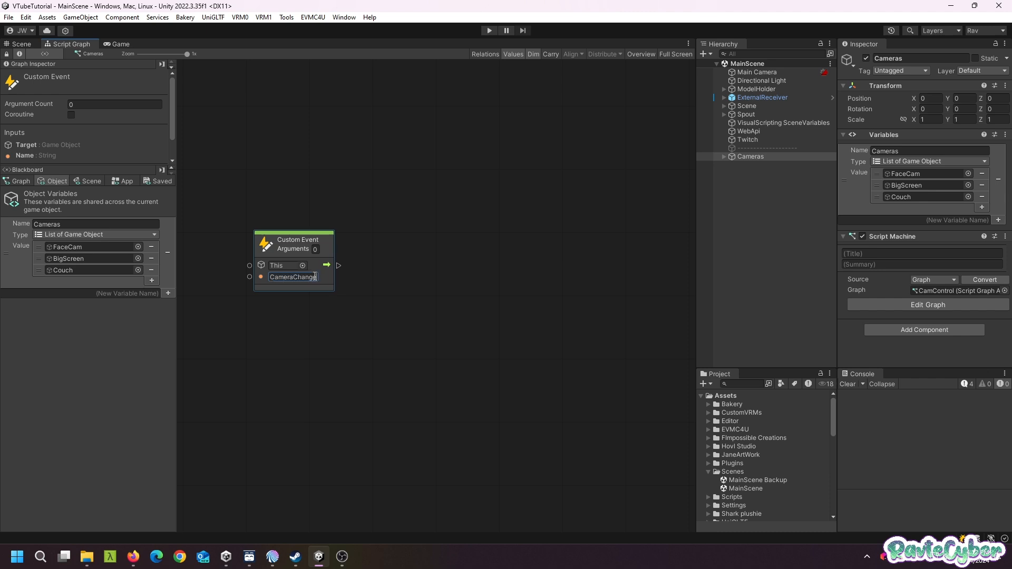
pyautogui.click(316, 249)
pyautogui.write('1')
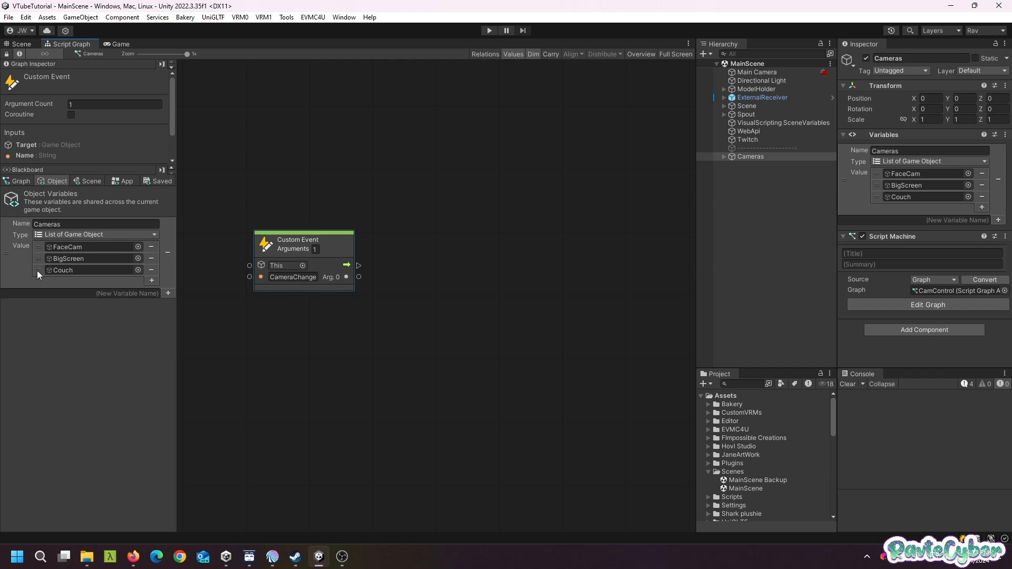
# Add a Get Variable node for Cameras and a For Each Loop run by the CameraChange event, using the variable as its collection.
pyautogui.moveTo(7, 255); pyautogui.dragTo(311, 311)
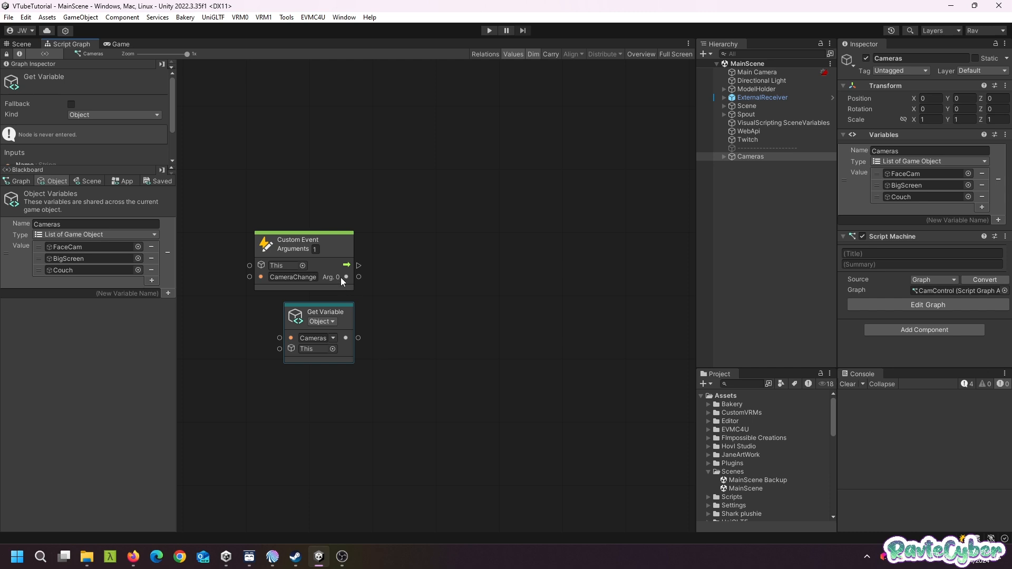
pyautogui.moveTo(357, 266); pyautogui.dragTo(432, 277)
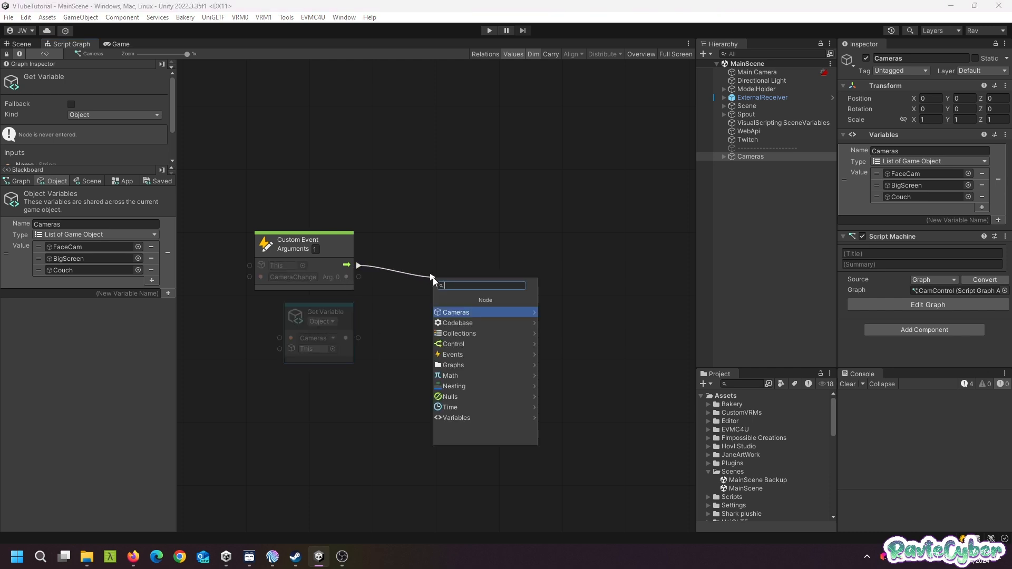
pyautogui.write('for e')
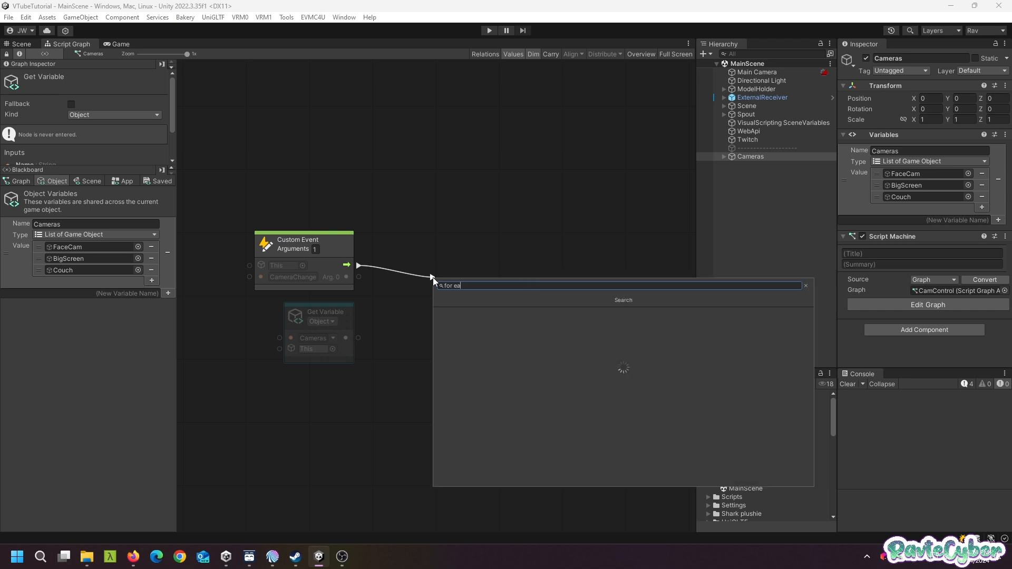
pyautogui.write('a')
pyautogui.click(469, 314)
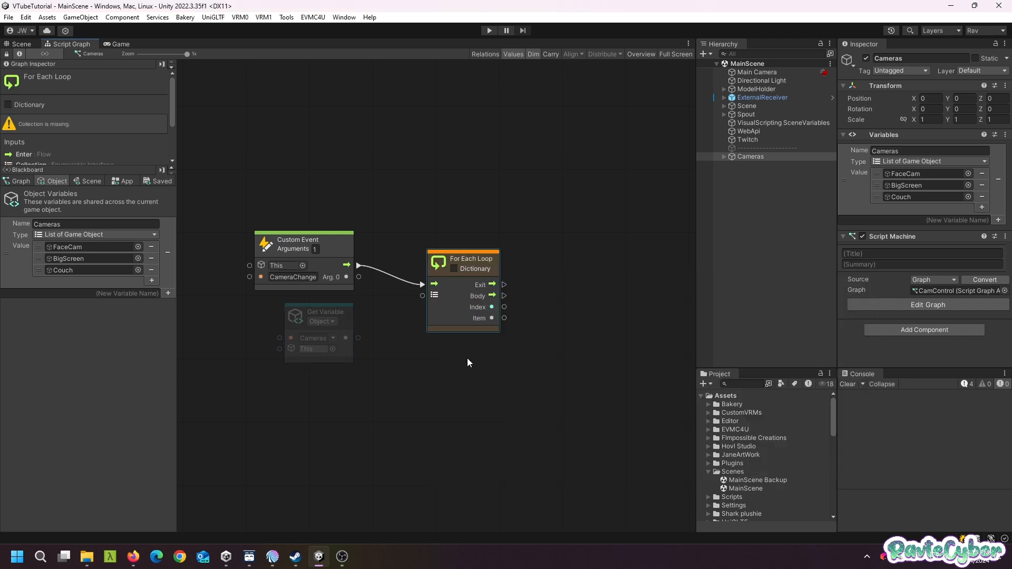
pyautogui.moveTo(357, 338); pyautogui.dragTo(422, 295)
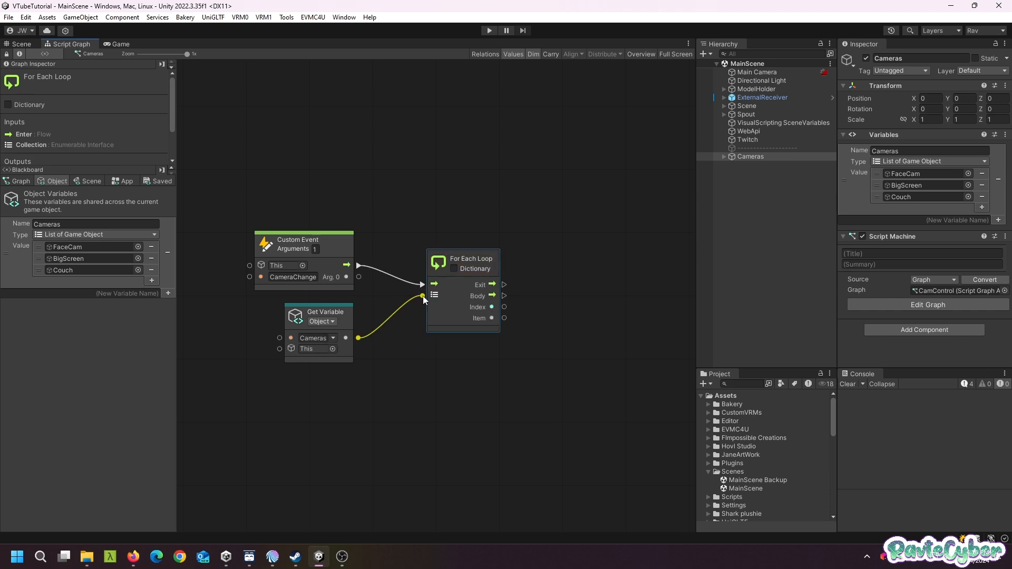
# Add a Game Object Set Active node to the loop's Body output and connect the loop's Item as its target.
pyautogui.moveTo(493, 296); pyautogui.dragTo(575, 310)
pyautogui.write('set active')
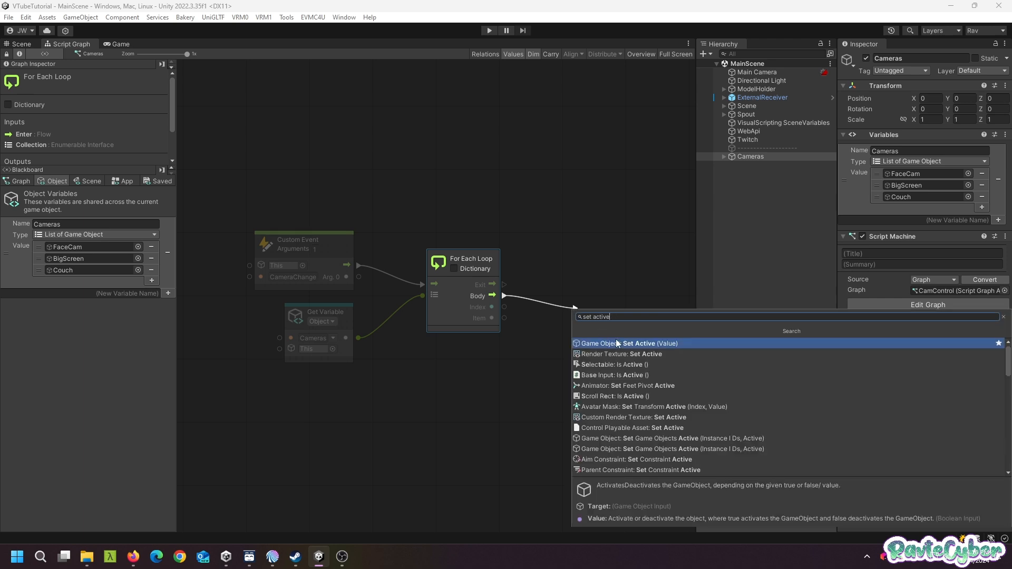
pyautogui.click(615, 341)
pyautogui.moveTo(505, 320); pyautogui.dragTo(562, 316)
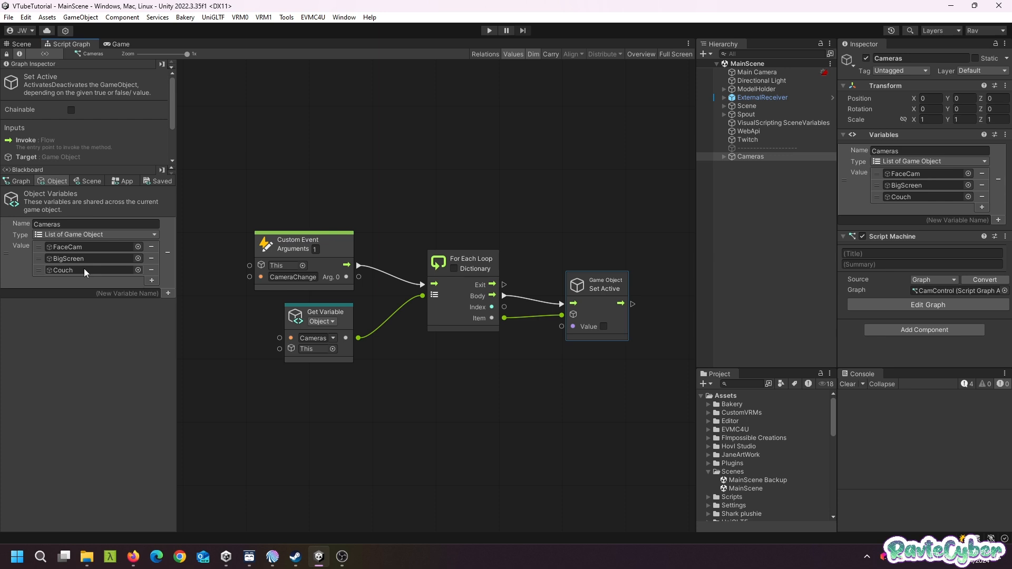
# Add a Get List Item node fed by the Cameras variable and connect the event's Arg. 0 to its Index.
pyautogui.moveTo(358, 339); pyautogui.dragTo(529, 183)
pyautogui.write('get item')
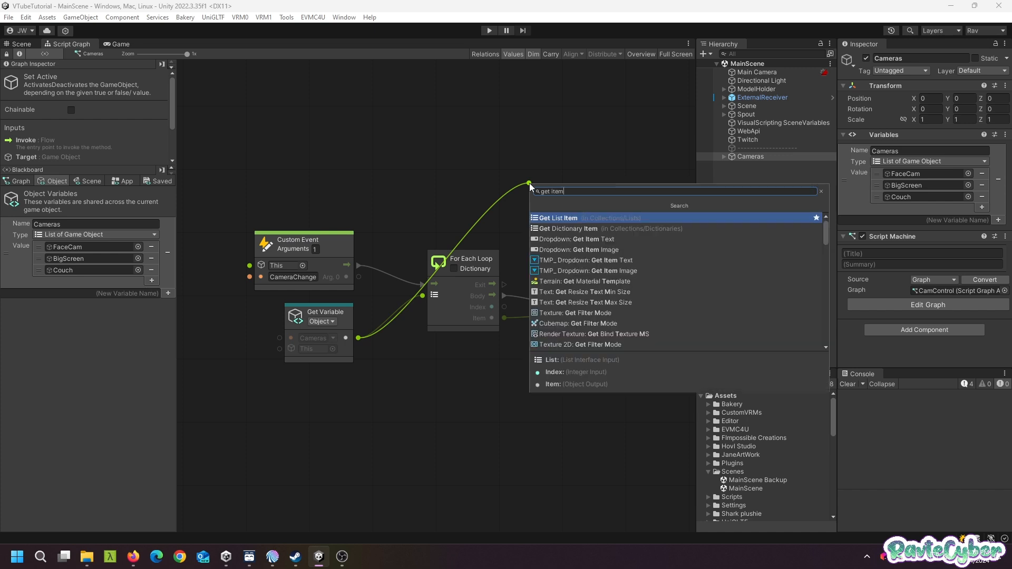
pyautogui.click(561, 217)
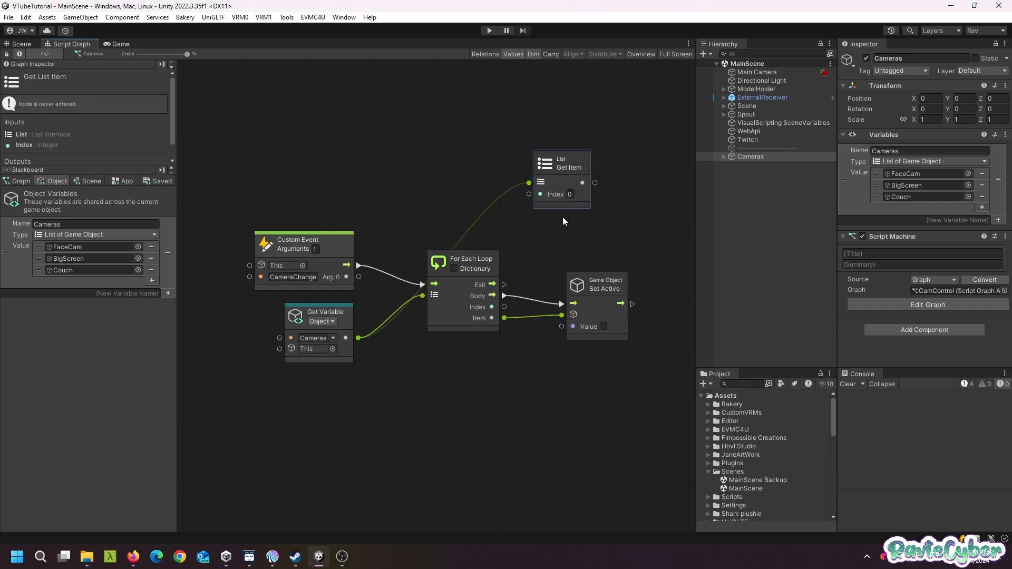
pyautogui.moveTo(360, 278); pyautogui.dragTo(529, 196)
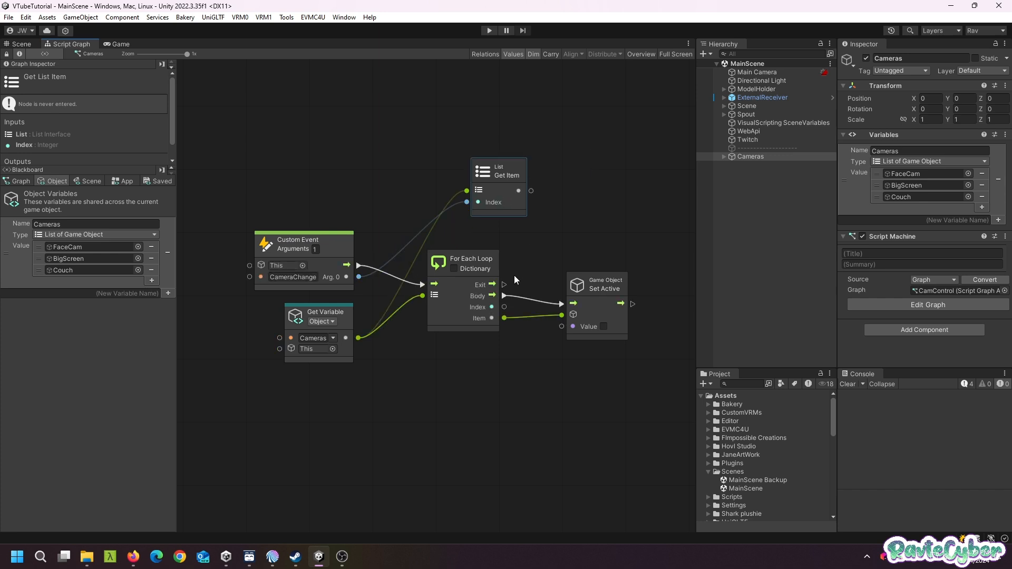
# Add a second Game Object Set Active node to the loop's Exit output and connect the retrieved list item as its target.
pyautogui.moveTo(505, 284); pyautogui.dragTo(580, 210)
pyautogui.write('set ac')
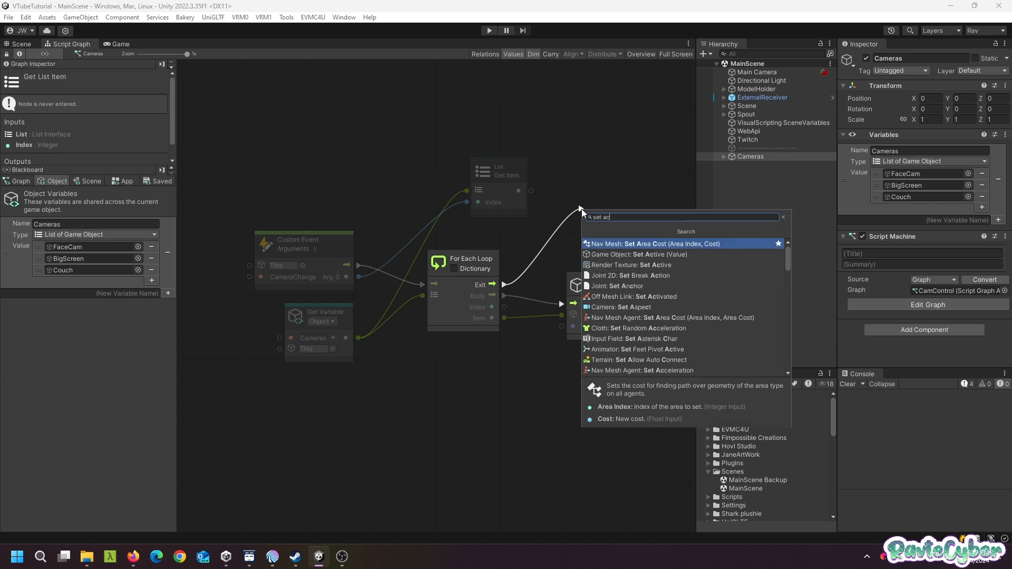
pyautogui.click(633, 254)
pyautogui.moveTo(531, 191); pyautogui.dragTo(564, 222)
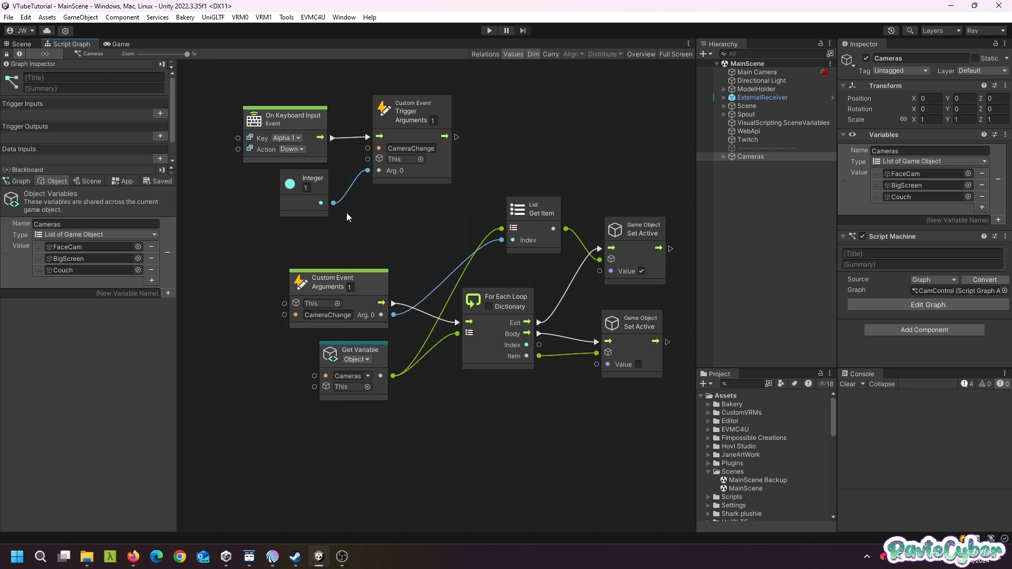
# Duplicate the Alpha 1 keyboard input, integer and CameraChange trigger nodes and place the copies above the originals.
pyautogui.moveTo(241, 95); pyautogui.dragTo(425, 196)
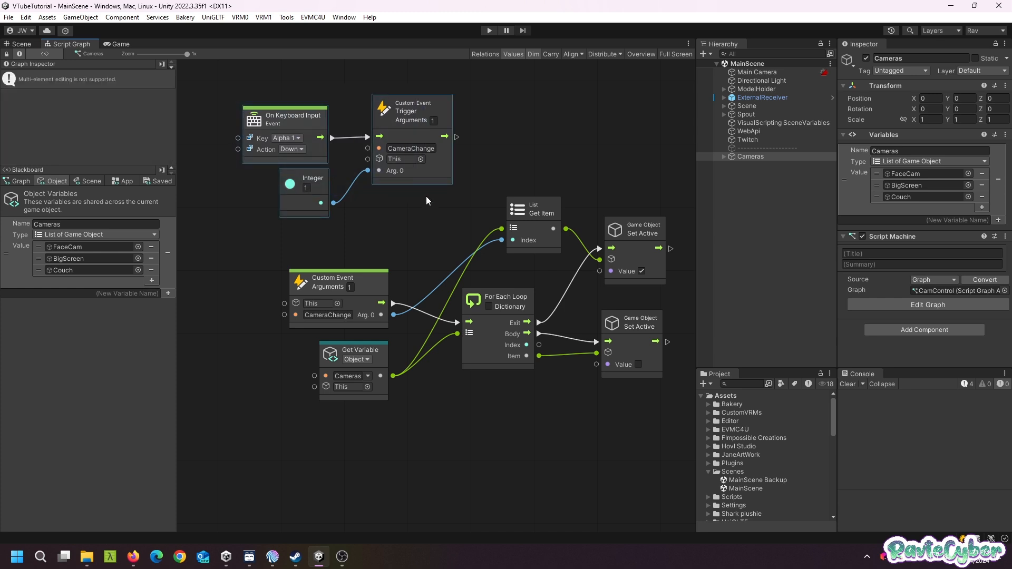
pyautogui.hotkey('ctrl', 'd')
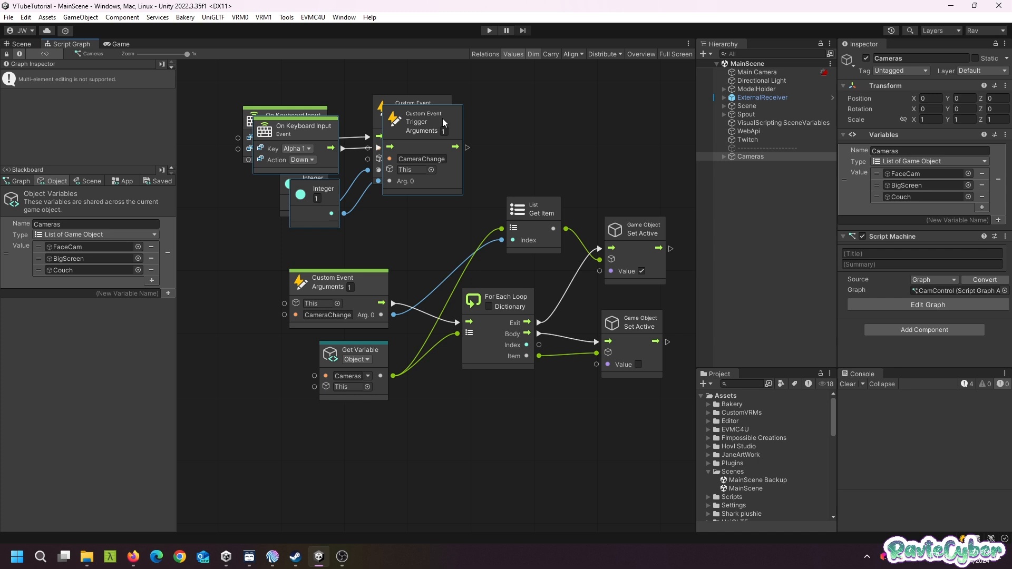
pyautogui.moveTo(442, 118); pyautogui.dragTo(415, 69)
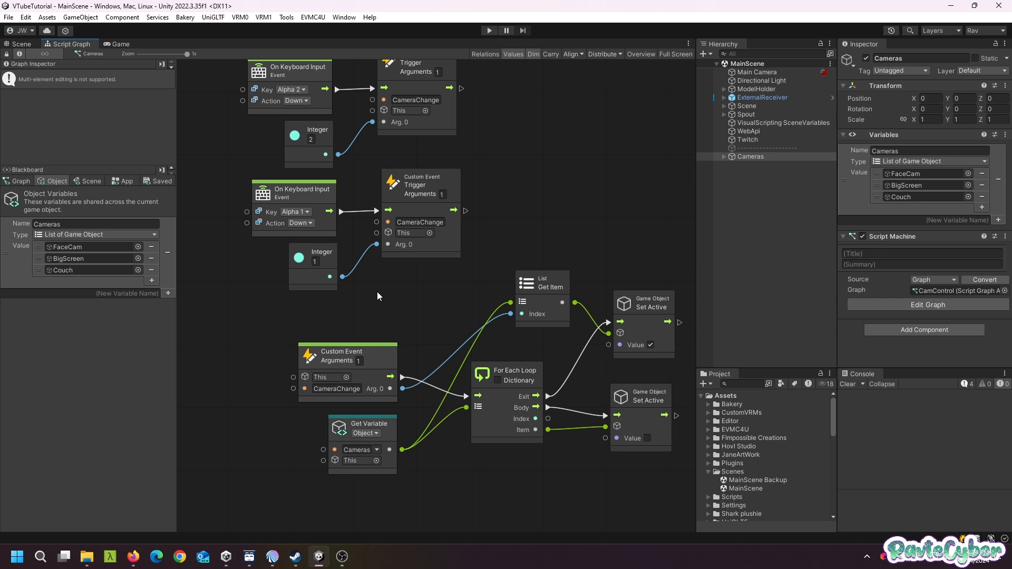
# Run the scene and test the keyboard switching between the Couch, BigScreen and FaceCam cameras.
pyautogui.click(489, 31)
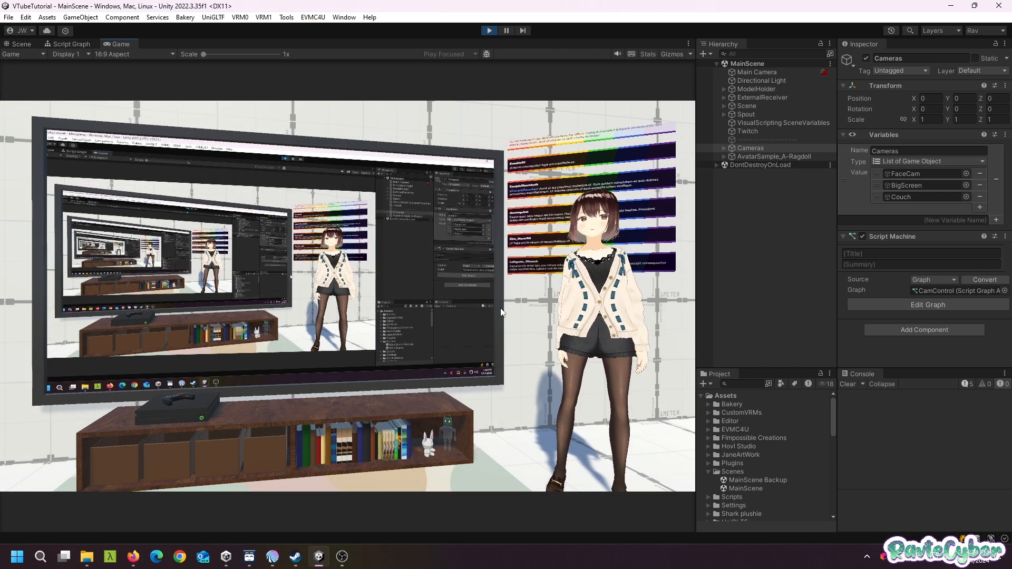
pyautogui.press('Right')
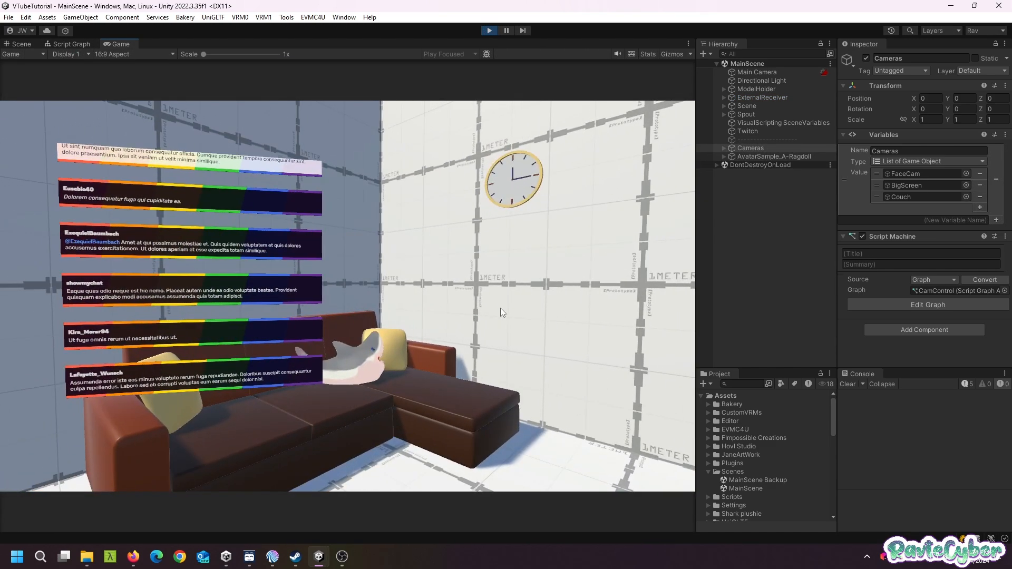
pyautogui.press('Left')
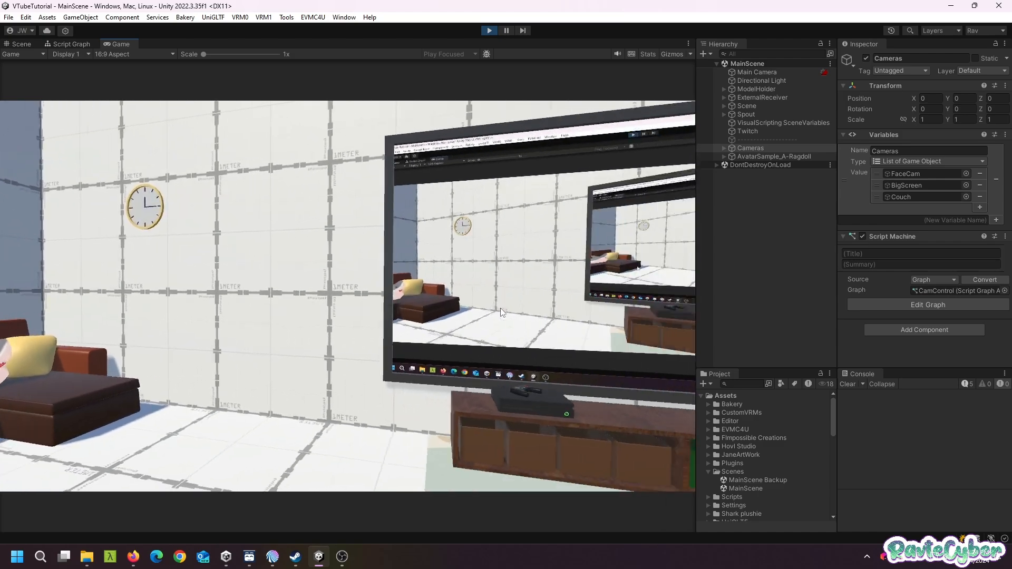
pyautogui.press('Left')
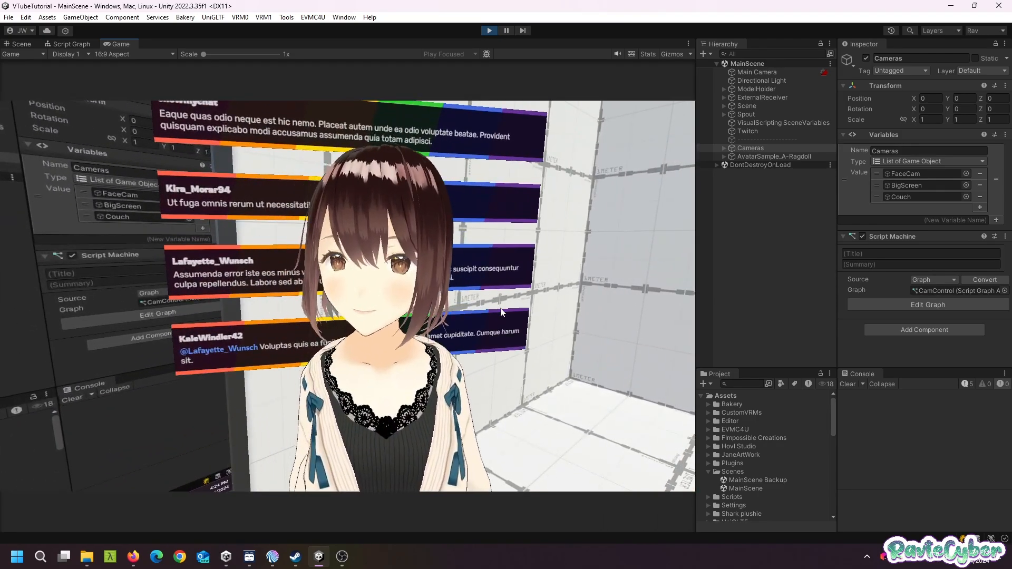
pyautogui.press('Left')
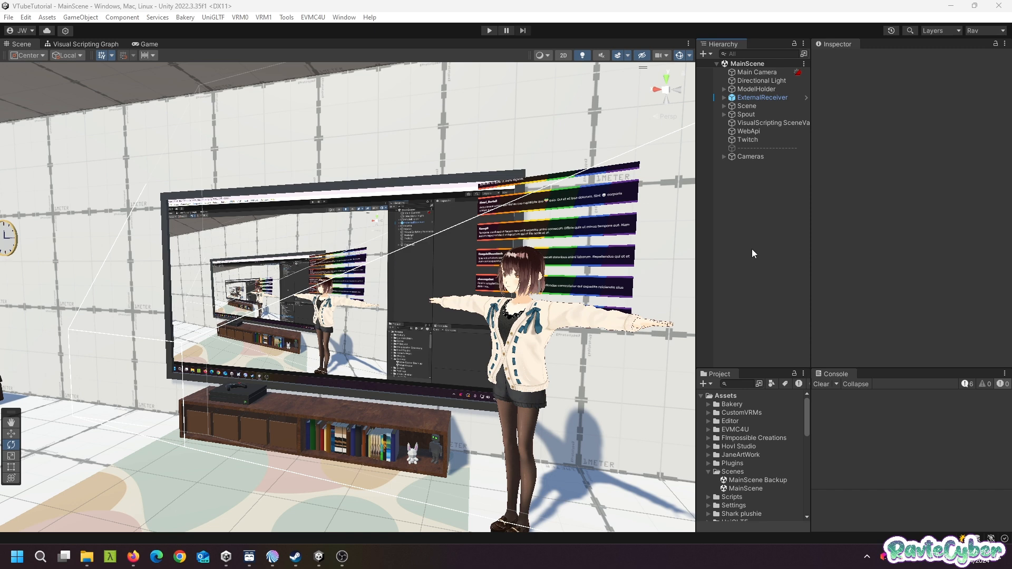
# Set the Main Camera's CinemachineBrain default blend time to 1.5 seconds.
pyautogui.click(754, 74)
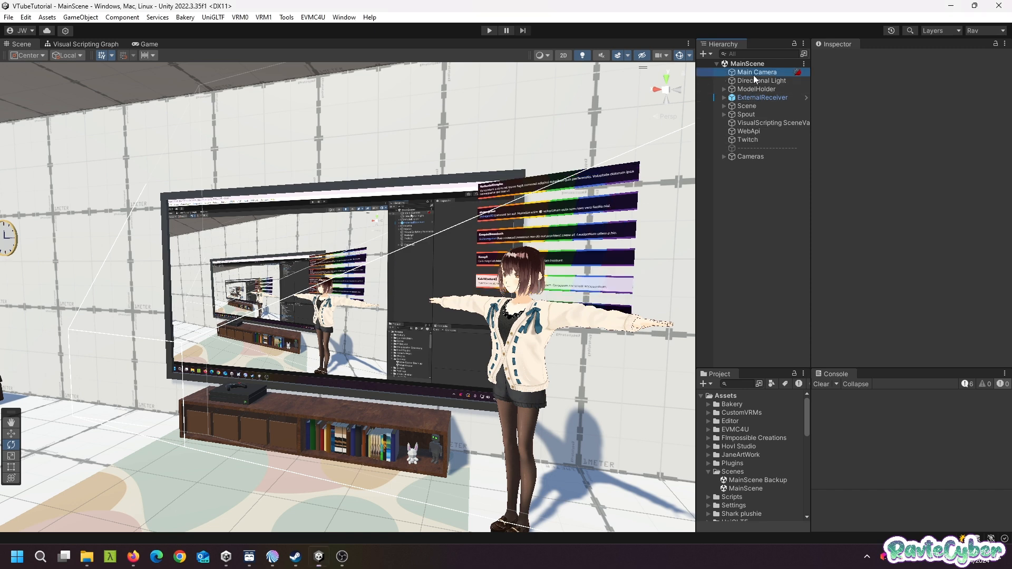
pyautogui.scroll(-3, 828, 210)
pyautogui.scroll(-3, 850, 271)
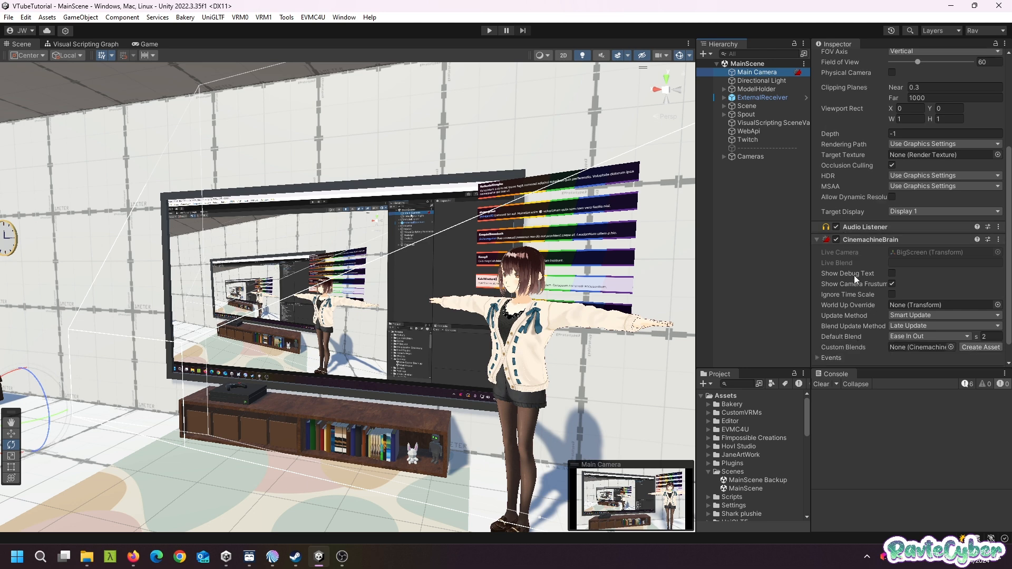
pyautogui.scroll(-1, 854, 275)
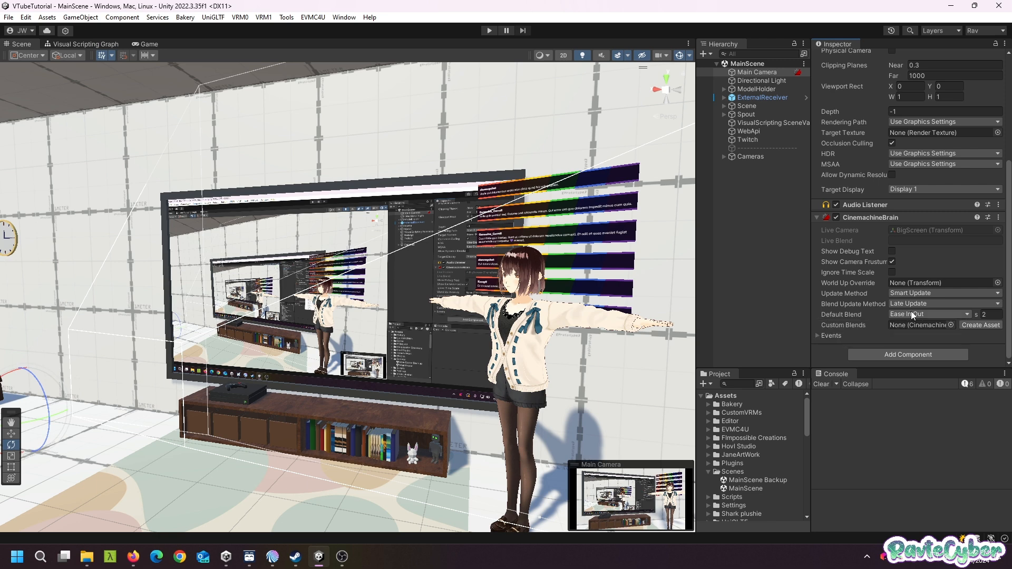
pyautogui.click(994, 315)
pyautogui.write('1.5')
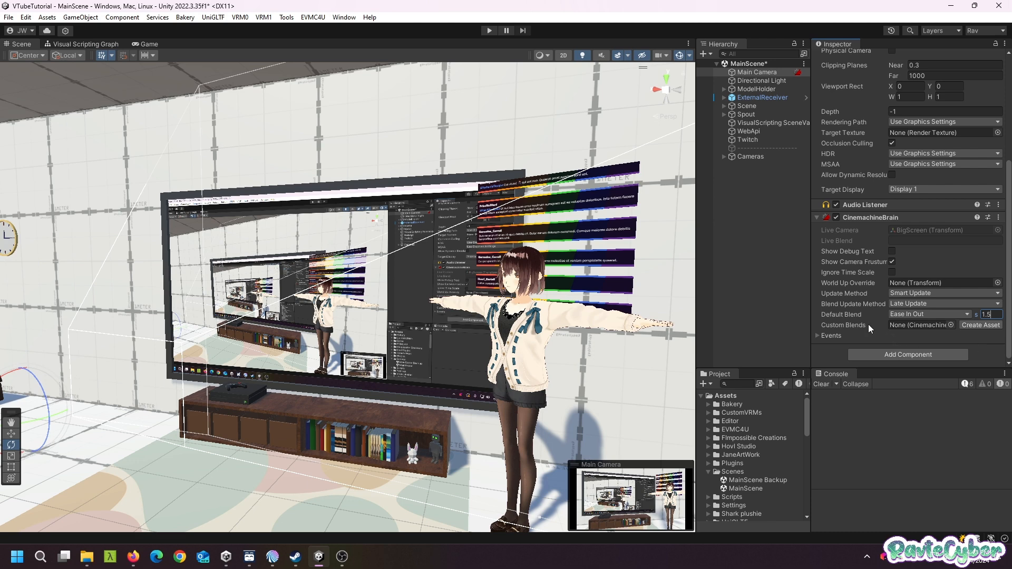
# Create a custom blends asset named Blends for the Main Camera's CinemachineBrain.
pyautogui.click(980, 324)
pyautogui.write('Blends')
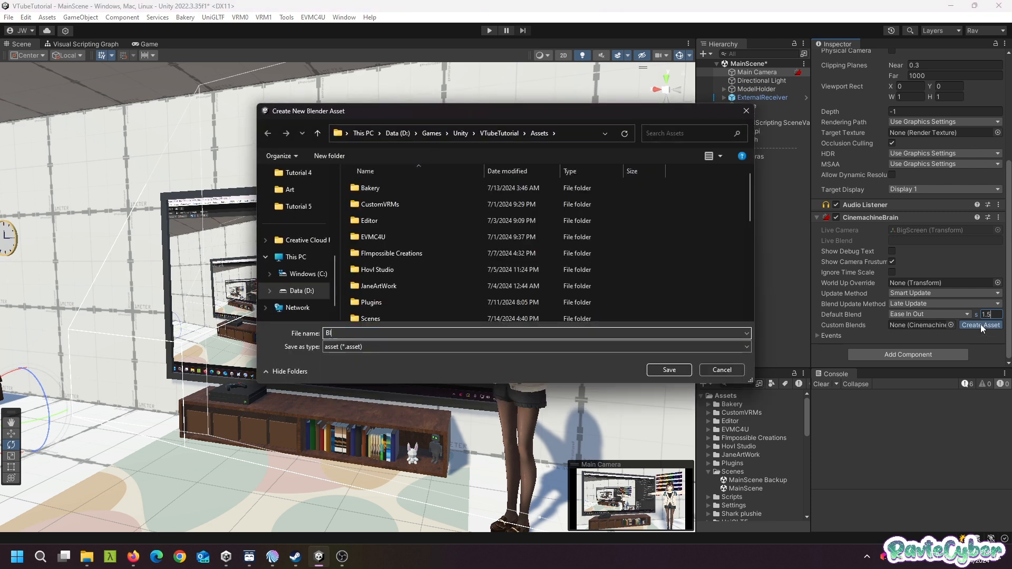
pyautogui.press('Return')
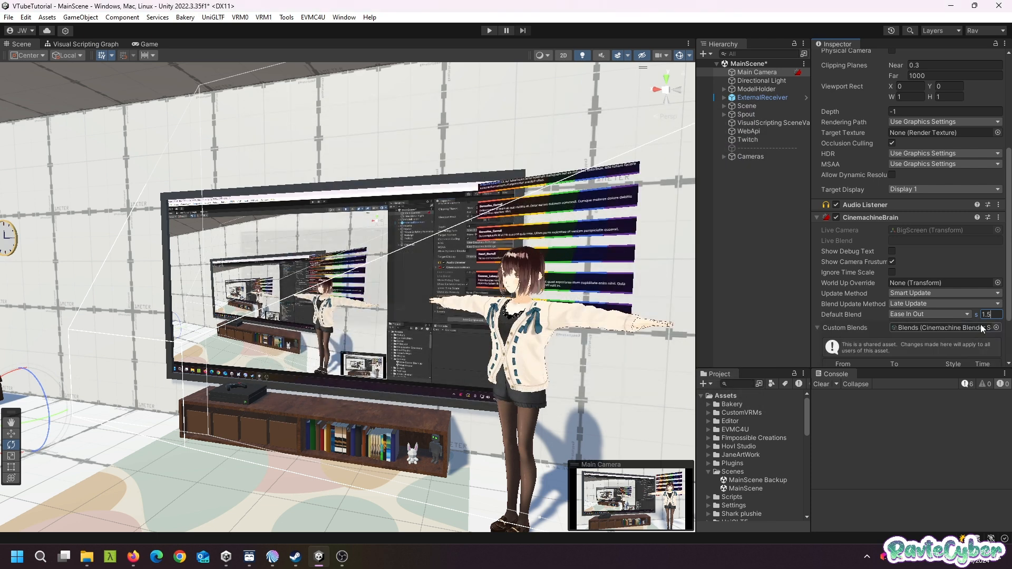
pyautogui.moveTo(880, 325)
pyautogui.scroll(-3, 878, 322)
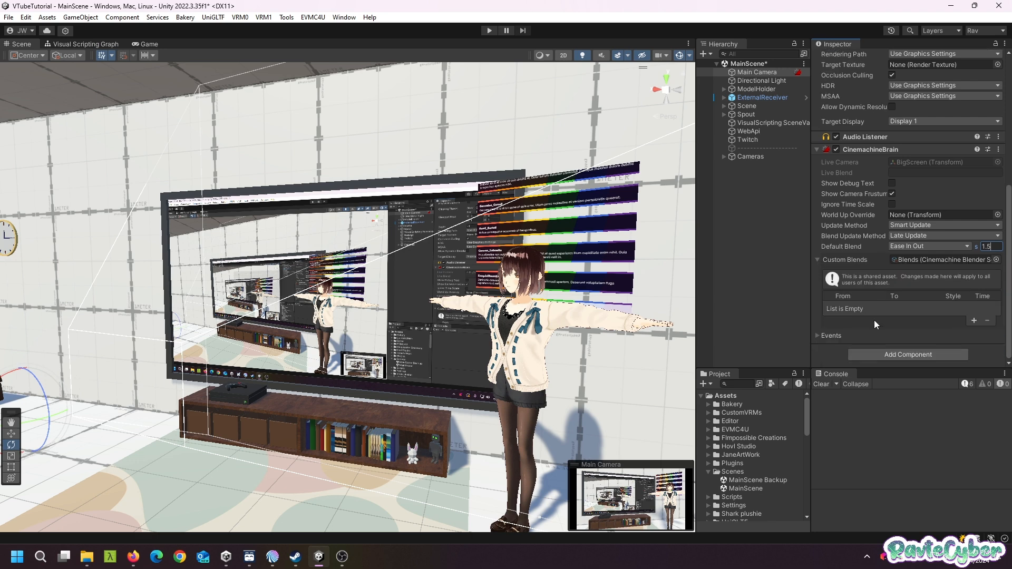
# Add a custom blend entry from **ANY CAMERA** to FaceCam.
pyautogui.click(974, 321)
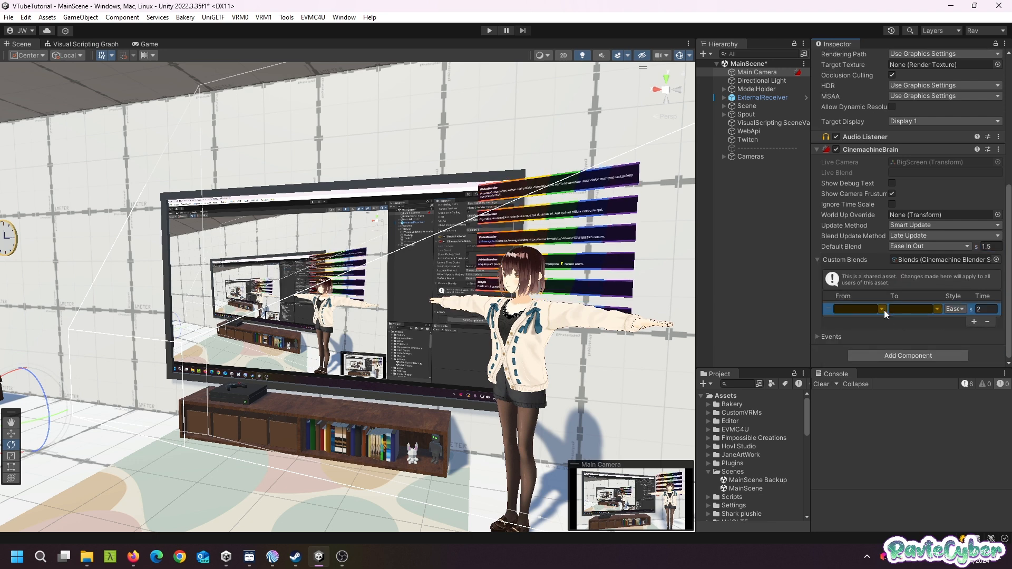
pyautogui.click(883, 310)
pyautogui.click(903, 332)
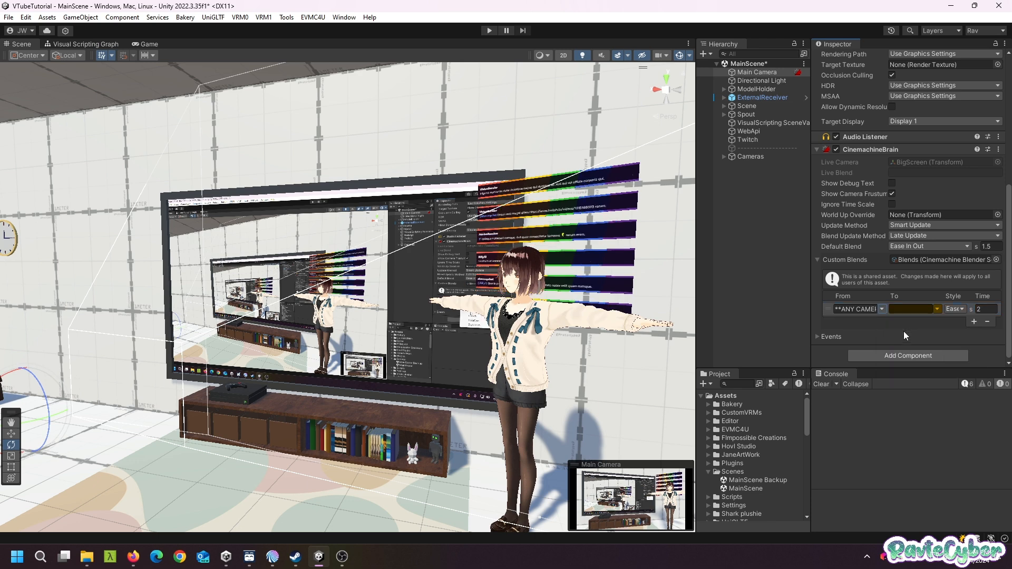
pyautogui.click(936, 310)
pyautogui.click(937, 356)
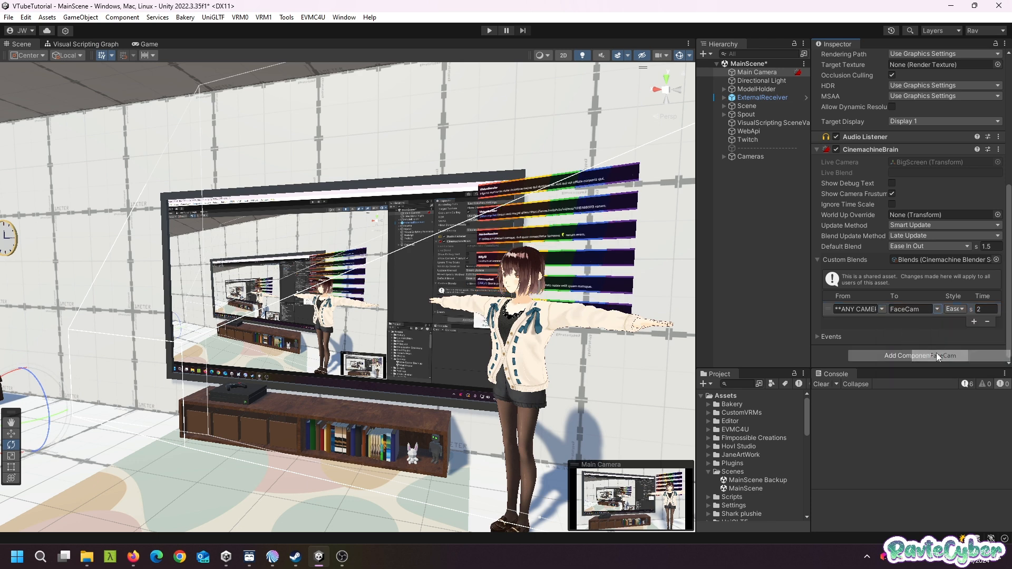
# Give the FaceCam blend a Hard style with a time of 0.5 seconds, and run the scene to test it.
pyautogui.click(953, 309)
pyautogui.click(959, 368)
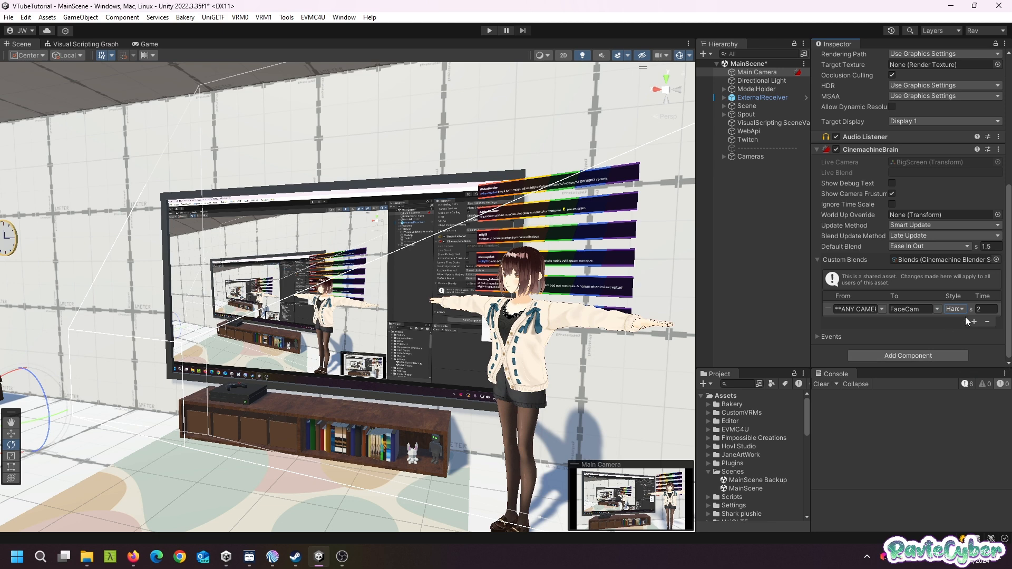
pyautogui.click(986, 310)
pyautogui.write('0')
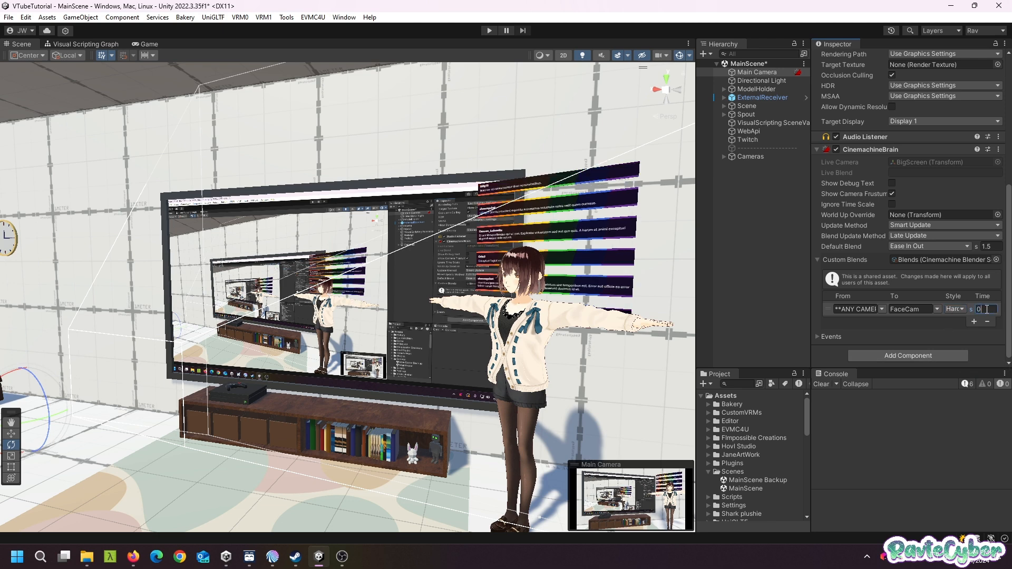
pyautogui.write('.5')
pyautogui.click(488, 29)
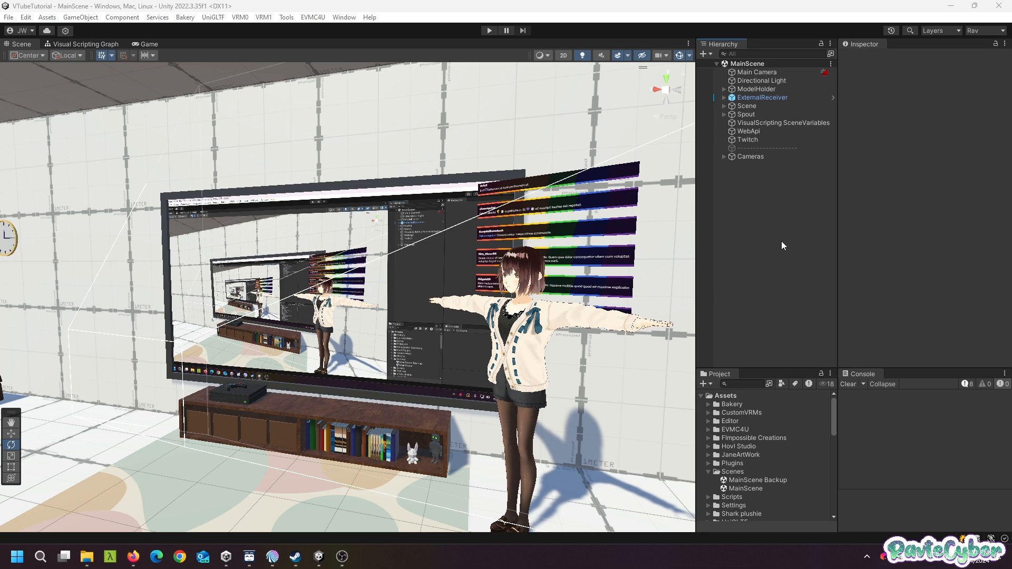
# Create an empty game object named Teleports at the root of the scene.
pyautogui.rightClick(748, 183)
pyautogui.click(788, 330)
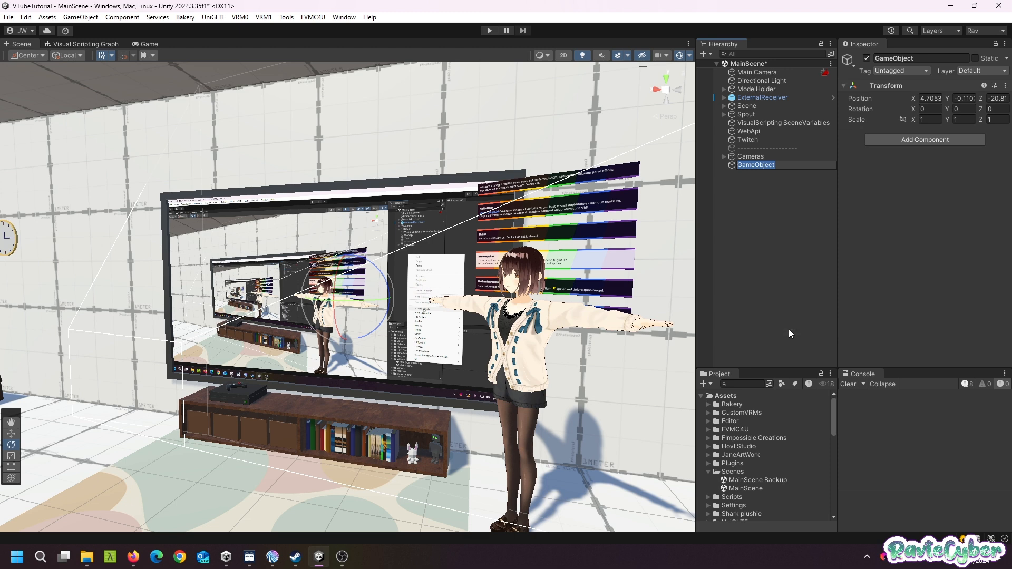
pyautogui.write('Teleports')
pyautogui.press('Return')
# Set the Teleports object's position to 0, 0, 0.
pyautogui.click(922, 99)
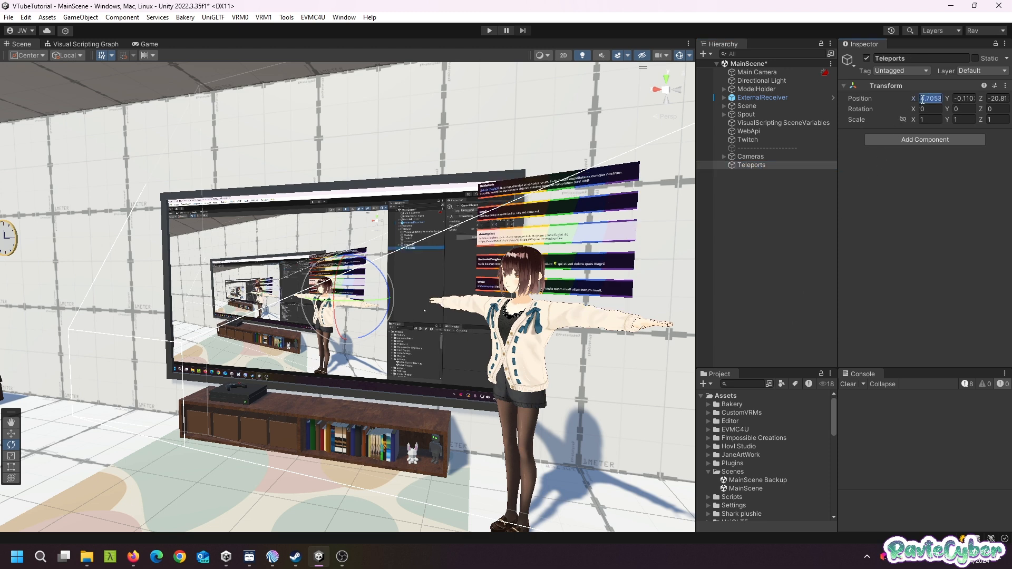
pyautogui.write('0')
pyautogui.press('Tab')
pyautogui.write('0')
pyautogui.press('Tab')
pyautogui.write('0')
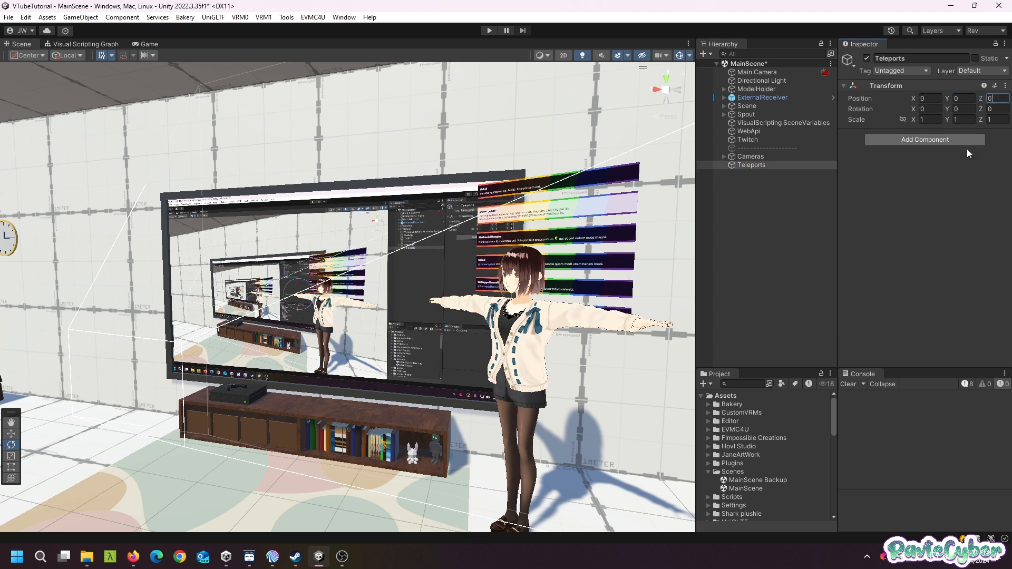
# Create an empty child object named BigScreen under Teleports.
pyautogui.click(756, 187)
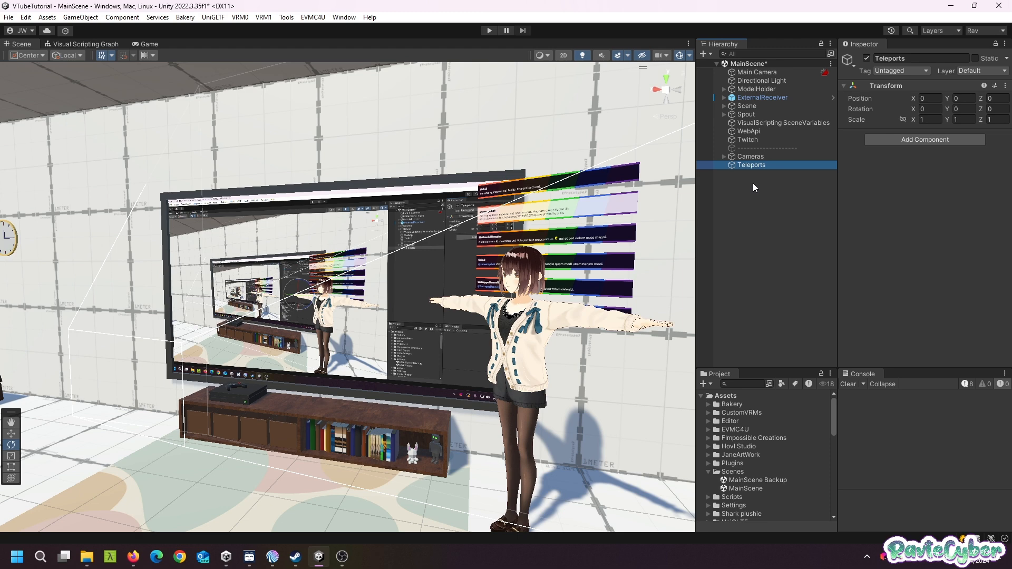
pyautogui.rightClick(765, 166)
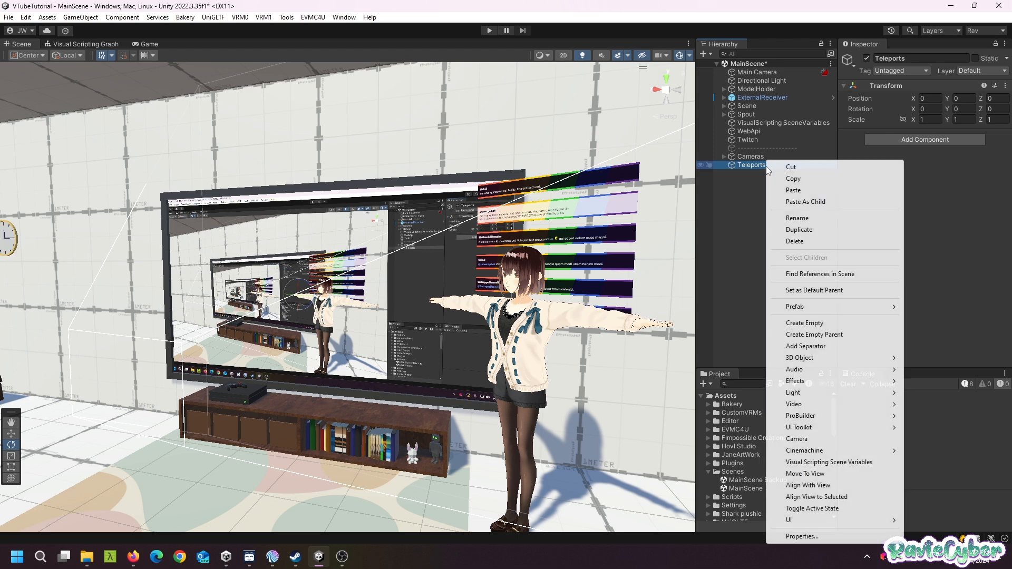
pyautogui.click(800, 322)
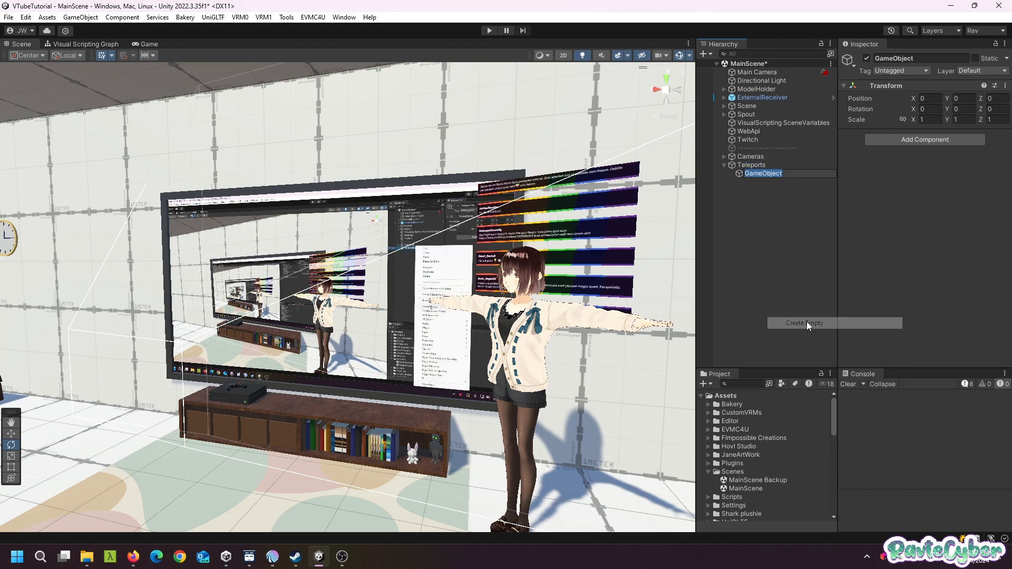
pyautogui.write('BigScreen')
pyautogui.press('Return')
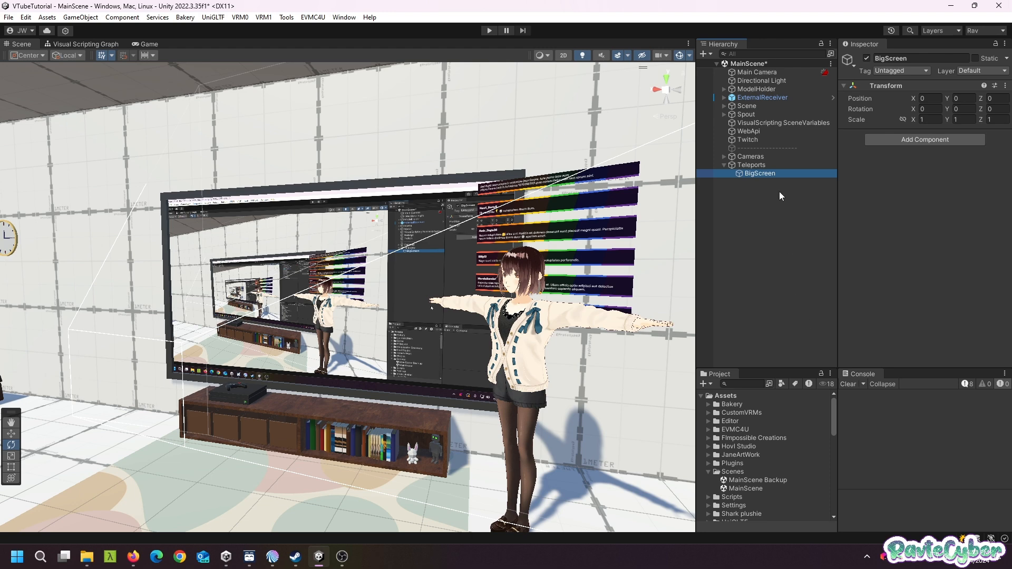
# Copy the ModelHolder's world transform and paste it onto the BigScreen object under Teleports.
pyautogui.click(763, 90)
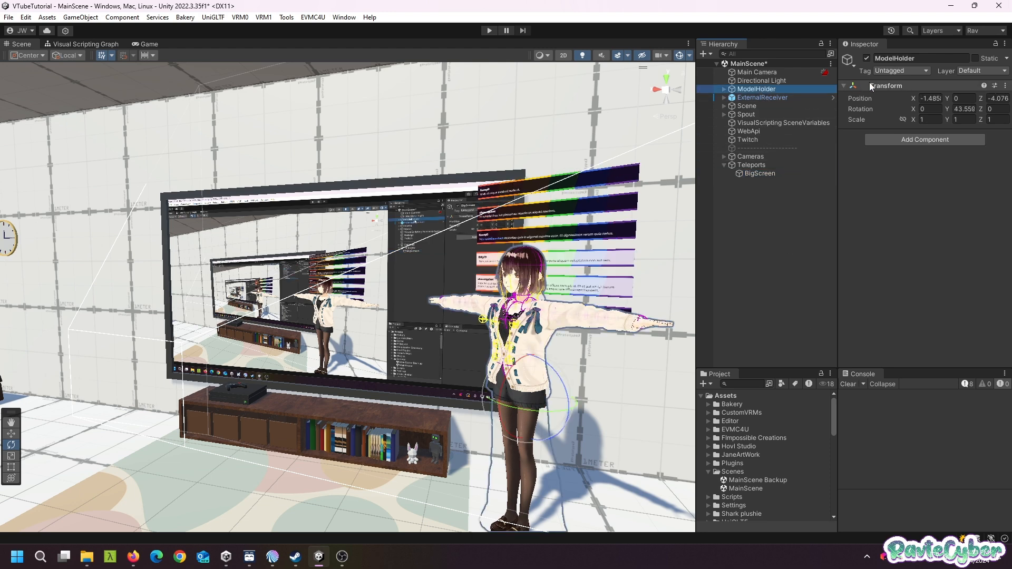
pyautogui.rightClick(888, 88)
pyautogui.moveTo(790, 204)
pyautogui.click(732, 243)
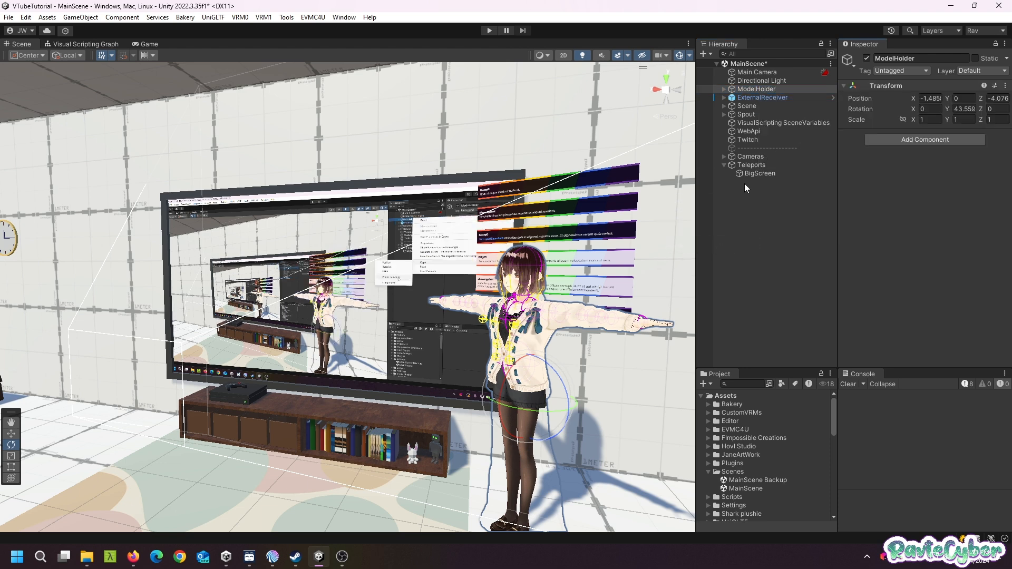
pyautogui.click(757, 175)
pyautogui.rightClick(888, 87)
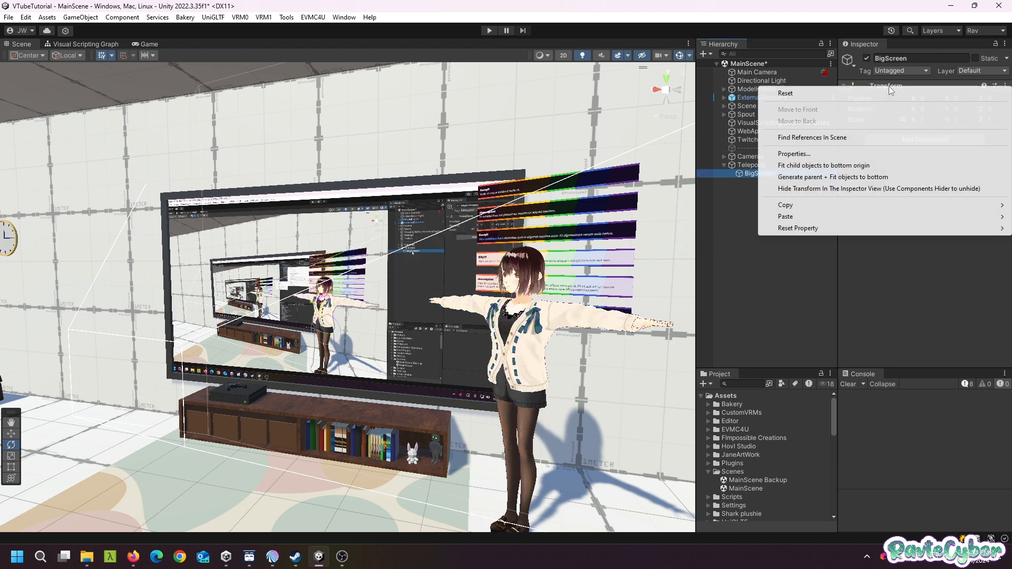
pyautogui.moveTo(798, 217)
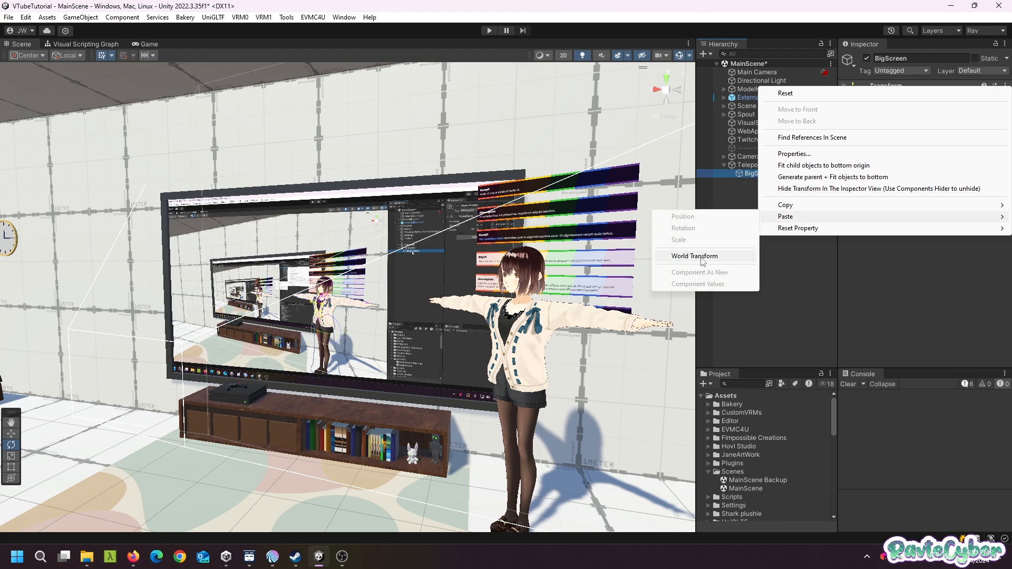
pyautogui.click(702, 256)
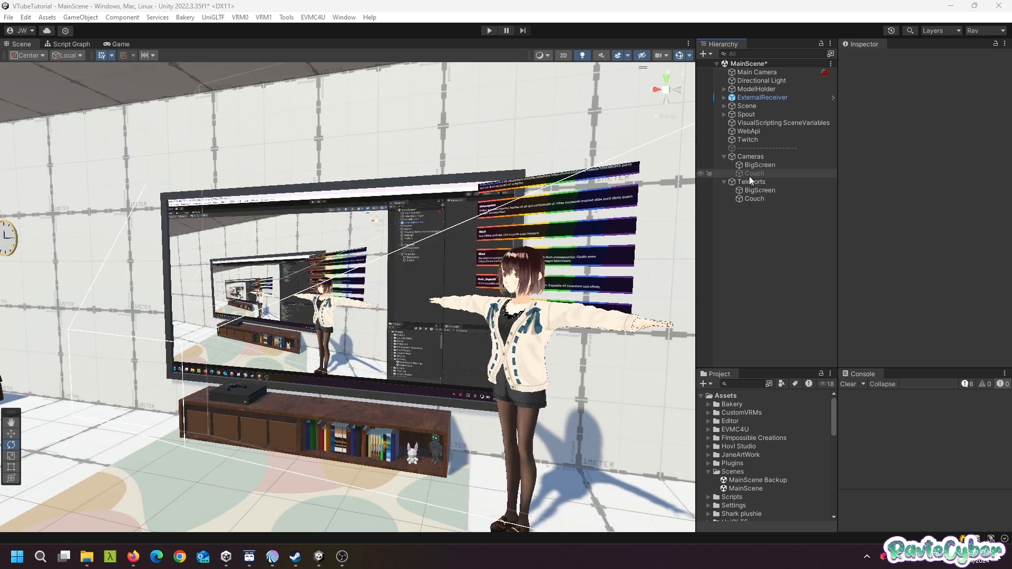
# Open the Cameras object's CamControl graph and add a Null Check node after the Set Active node that enables the selected camera.
pyautogui.click(753, 156)
pyautogui.click(927, 212)
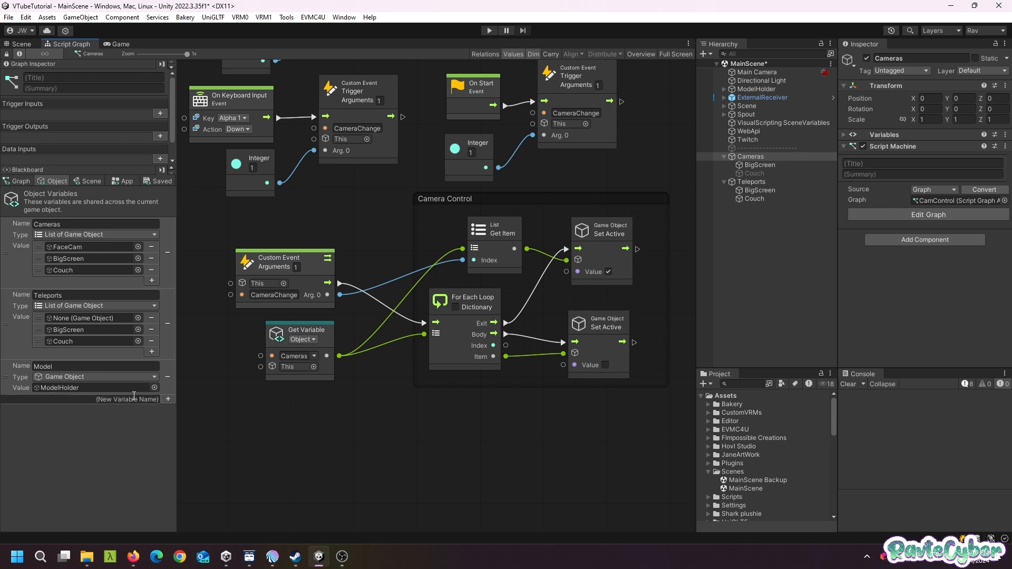
pyautogui.moveTo(677, 305); pyautogui.dragTo(380, 304, button='middle')
pyautogui.moveTo(346, 249); pyautogui.dragTo(520, 249)
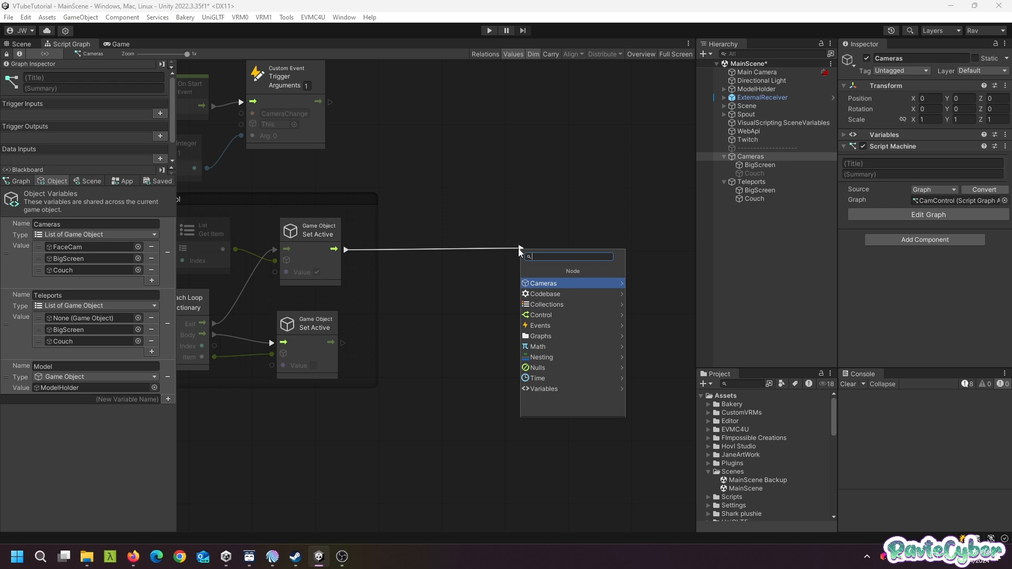
pyautogui.write('null')
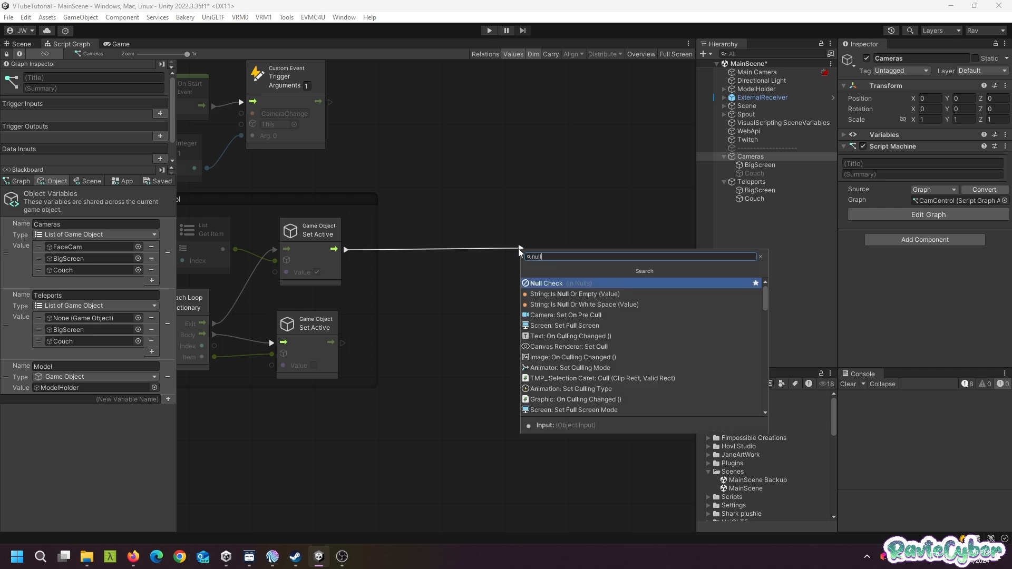
pyautogui.click(550, 284)
# Place a Get Variable node for Teleports below the Null Check and feed it into a new Get List Item node.
pyautogui.moveTo(316, 346); pyautogui.dragTo(443, 332)
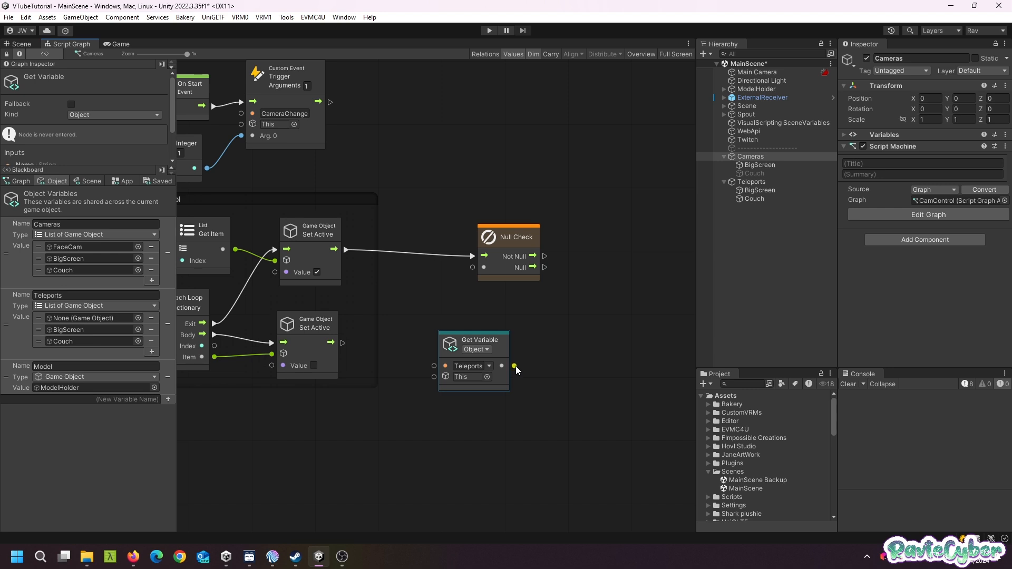
pyautogui.moveTo(516, 366); pyautogui.dragTo(555, 346)
pyautogui.write('get u')
pyautogui.press('BackSpace')
pyautogui.press('BackSpace')
pyautogui.press('BackSpace')
pyautogui.write('ite')
pyautogui.click(583, 381)
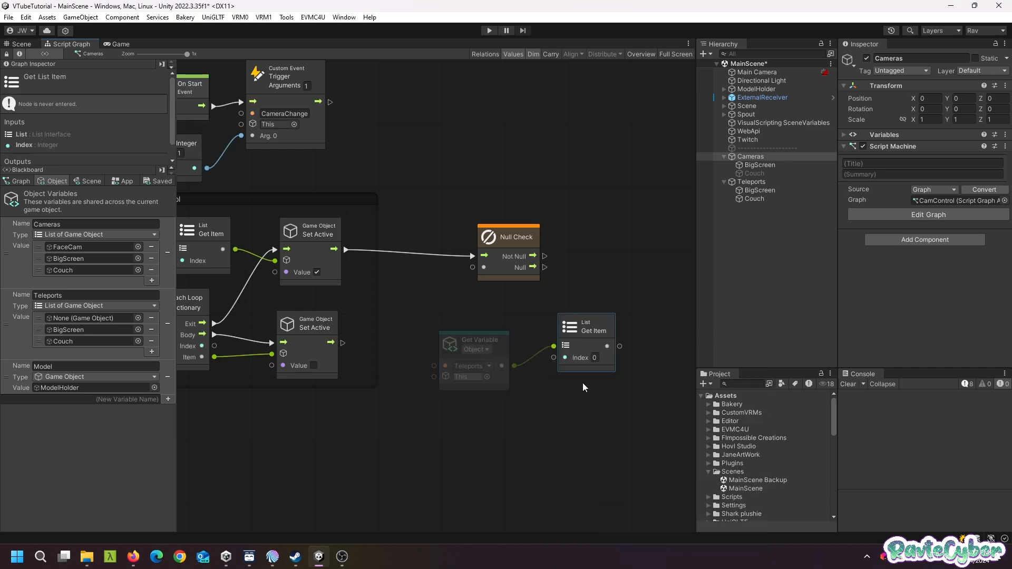
# Connect the CameraChange event's Arg. 0 to the Teleports list's Index, and the retrieved item to the Null Check input.
pyautogui.moveTo(283, 416); pyautogui.dragTo(500, 412, button='middle')
pyautogui.moveTo(263, 291); pyautogui.dragTo(552, 357)
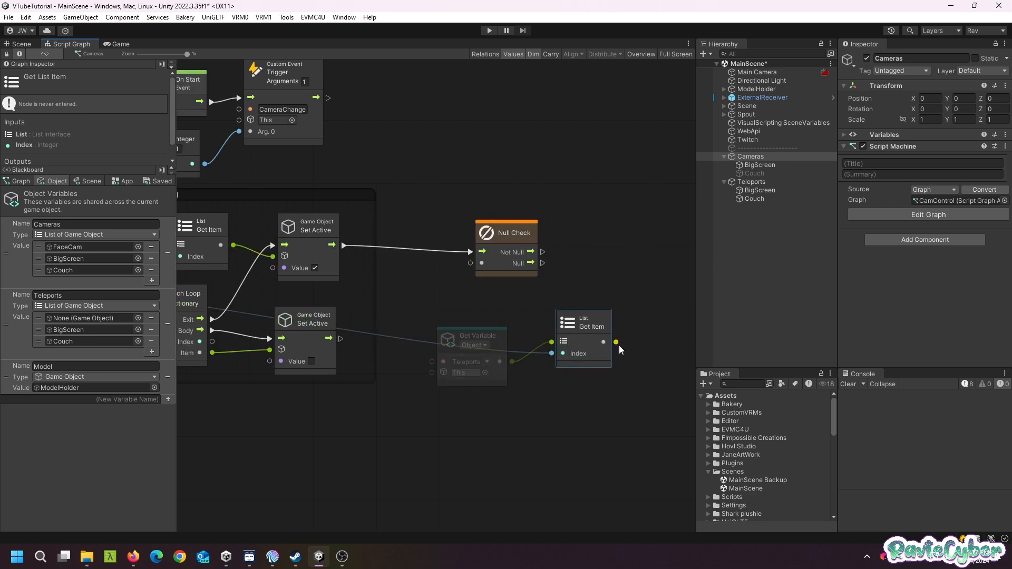
pyautogui.moveTo(615, 342); pyautogui.dragTo(471, 267)
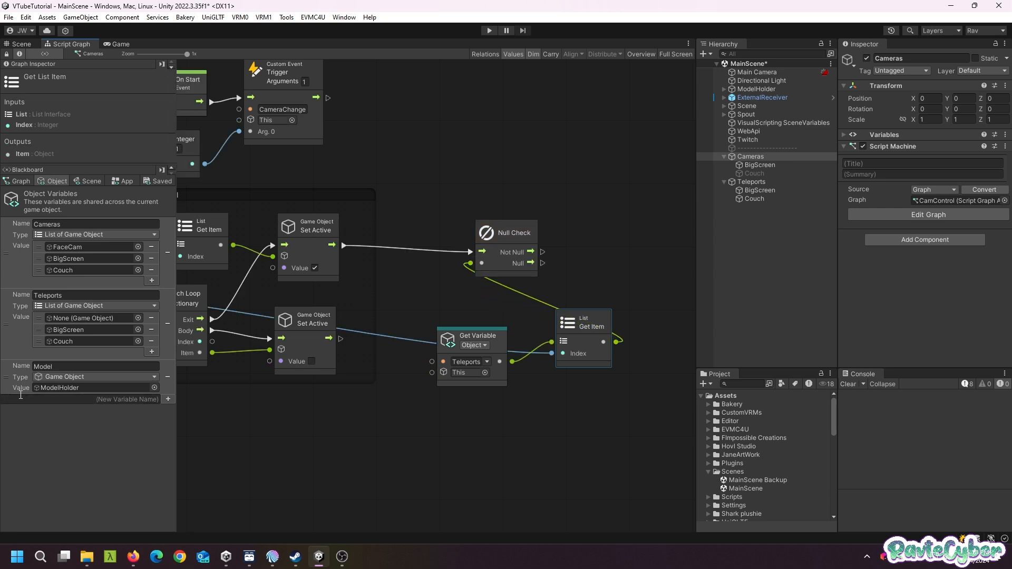
# Add a Get Variable node for Model and connect it as target of a new Transform Set Position node triggered by Null Check's Not Null output.
pyautogui.moveTo(9, 387); pyautogui.dragTo(487, 136)
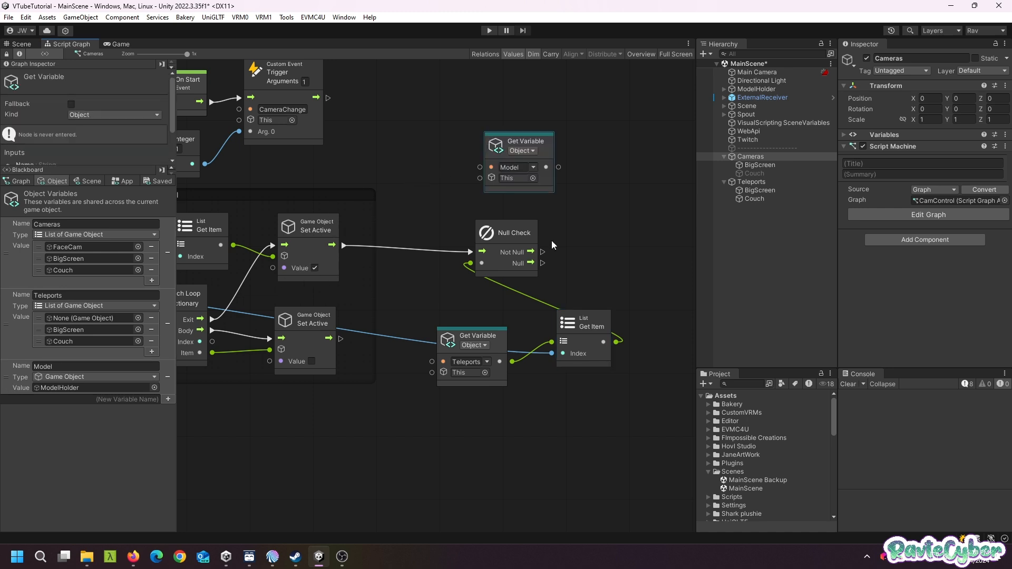
pyautogui.moveTo(544, 253); pyautogui.dragTo(599, 248)
pyautogui.write('set')
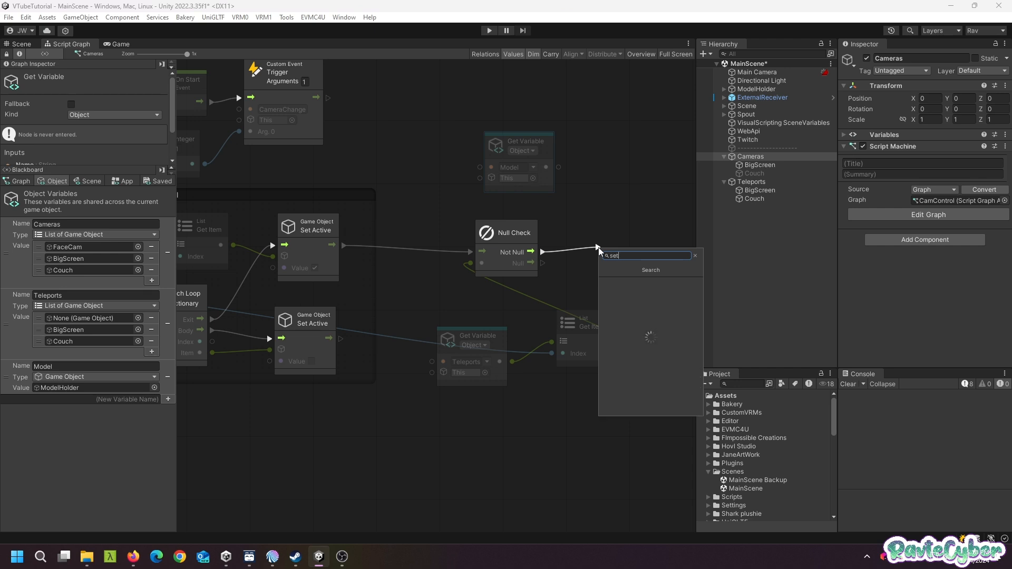
pyautogui.write(' posit')
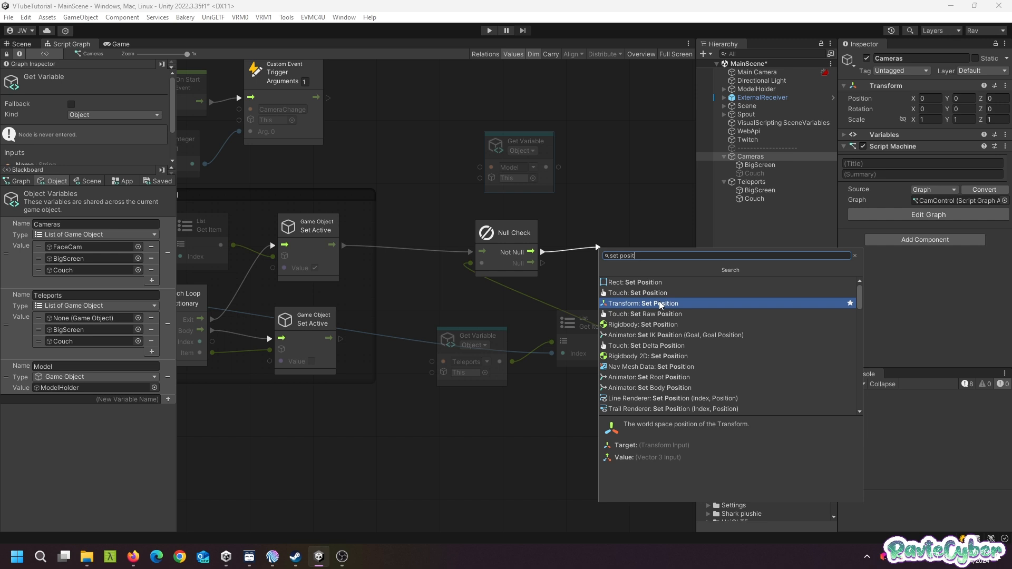
pyautogui.click(660, 305)
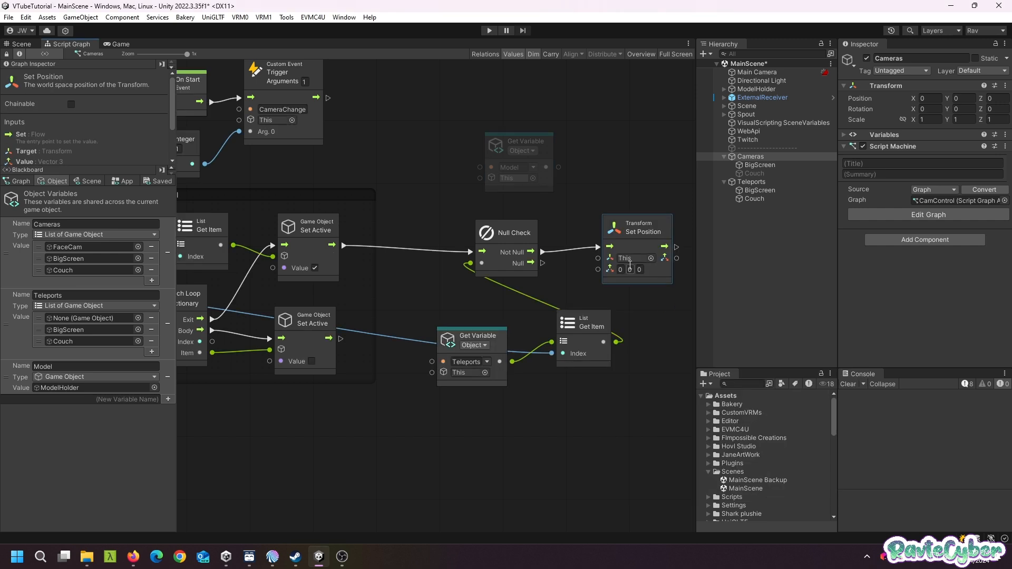
pyautogui.moveTo(560, 168); pyautogui.dragTo(598, 260)
pyautogui.moveTo(605, 282); pyautogui.dragTo(437, 275, button='middle')
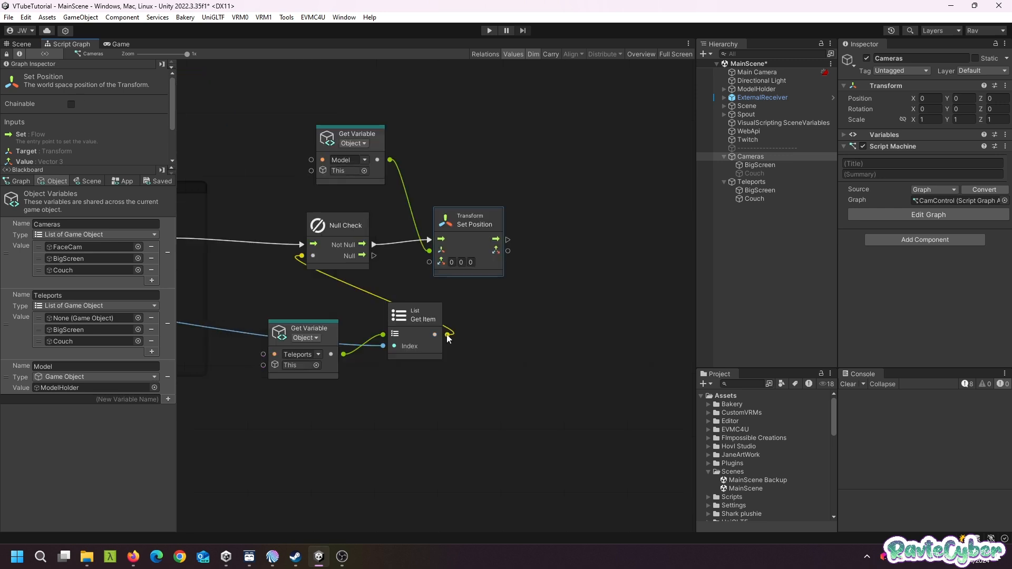
# Add a Transform Get Position node fed by the retrieved Teleports item and connect its output to the Set Position value.
pyautogui.moveTo(448, 338); pyautogui.dragTo(486, 333)
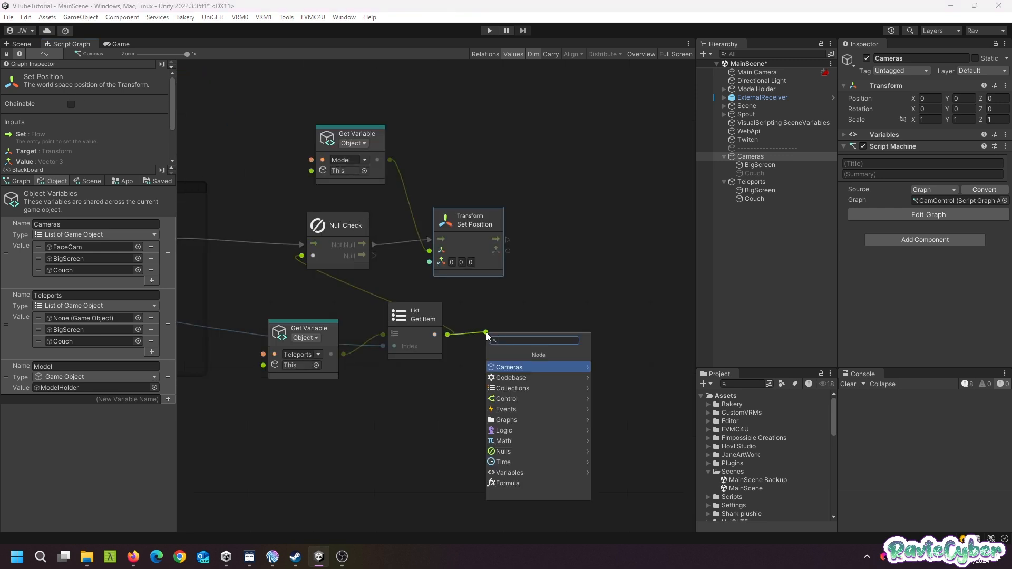
pyautogui.write('get pos')
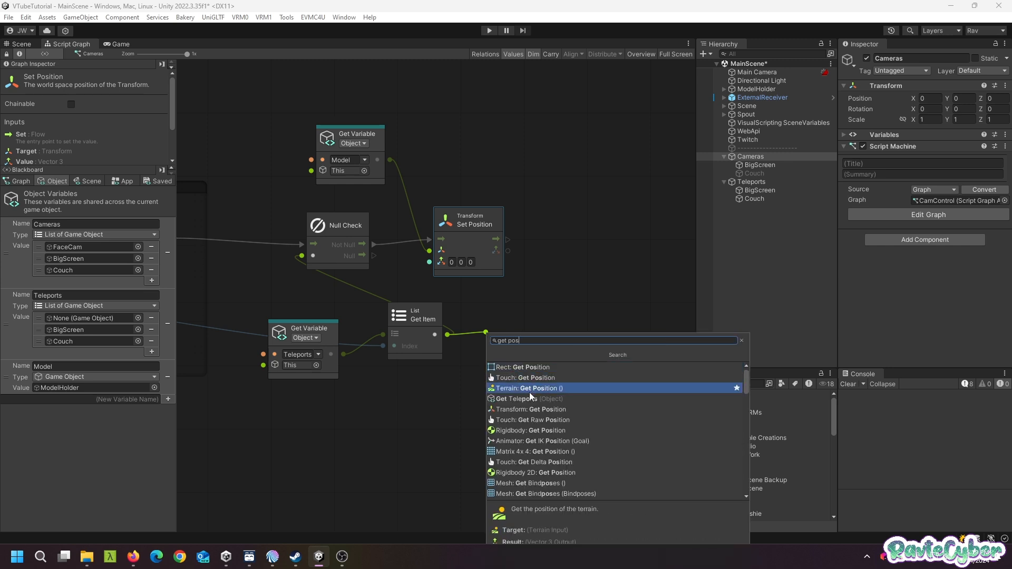
pyautogui.click(535, 410)
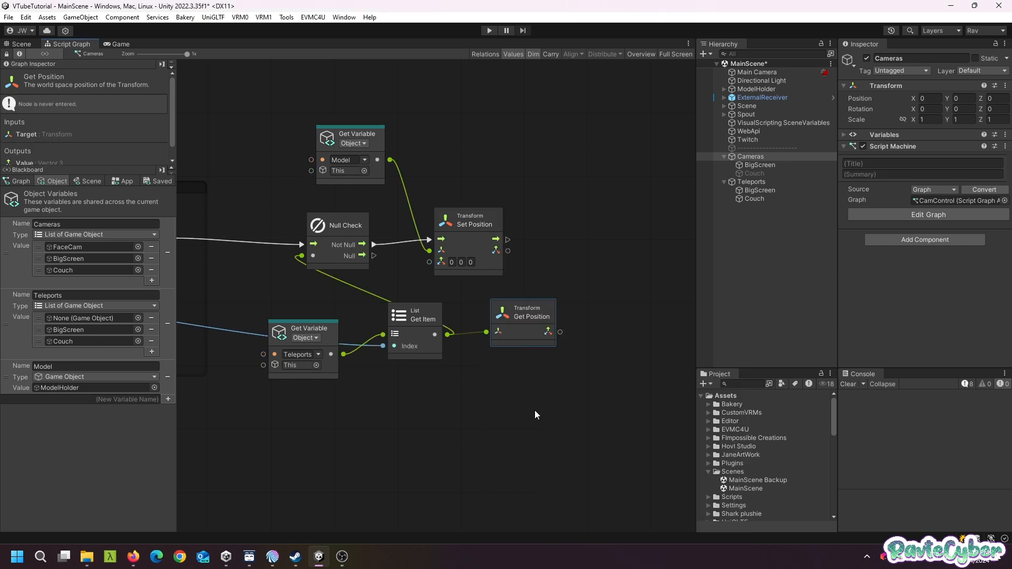
pyautogui.moveTo(530, 317); pyautogui.dragTo(429, 262)
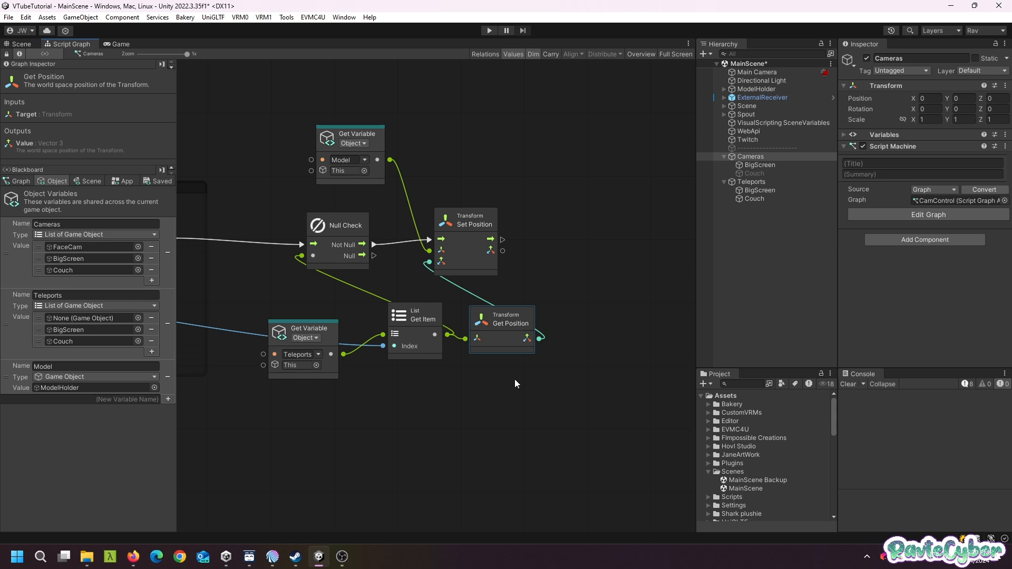
# Chain a Transform Set Rotation node after Set Position and connect the Model variable as its target.
pyautogui.moveTo(502, 240); pyautogui.dragTo(584, 247)
pyautogui.write('s')
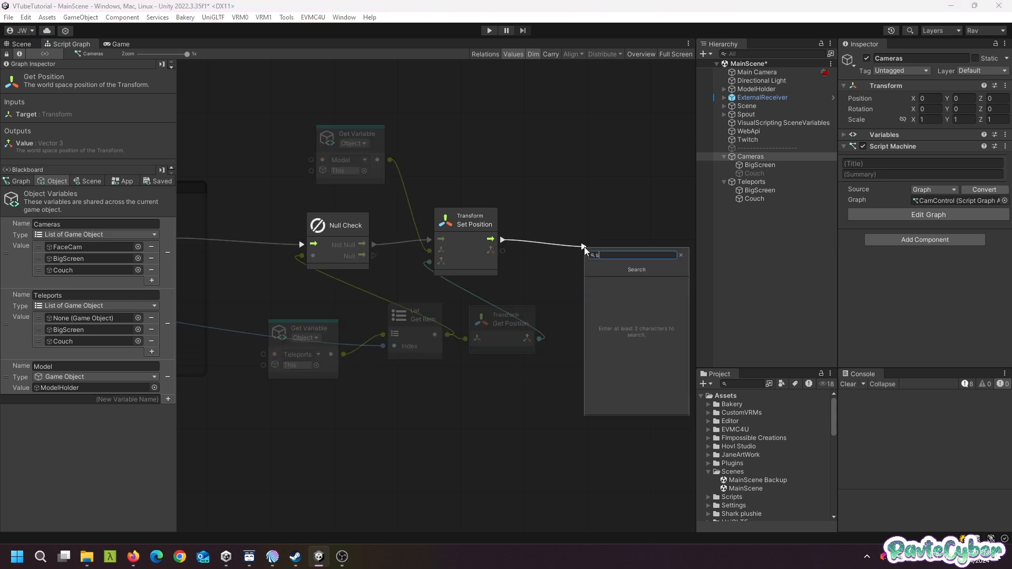
pyautogui.write('et rotat')
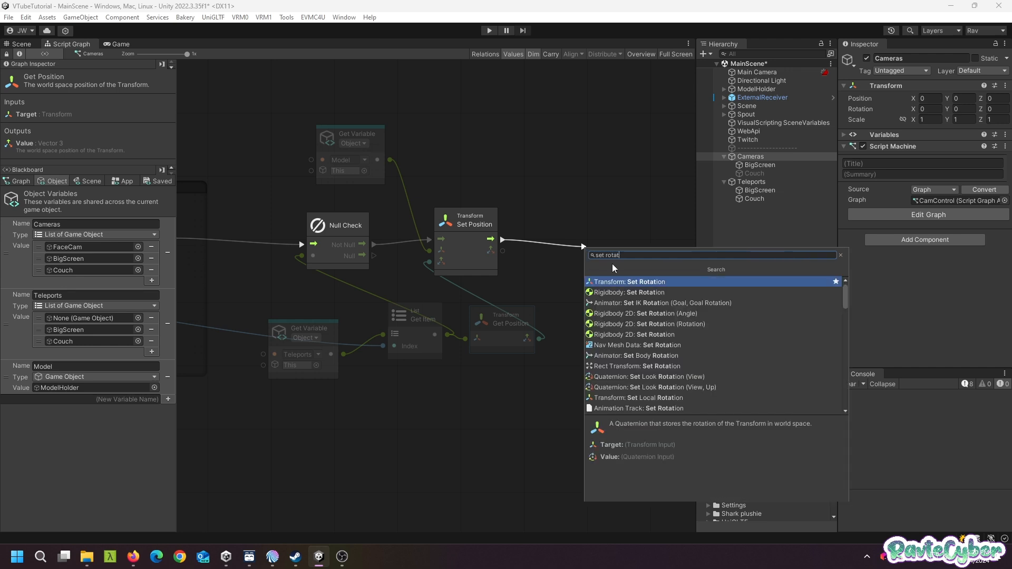
pyautogui.click(632, 283)
pyautogui.moveTo(623, 231); pyautogui.dragTo(599, 225)
pyautogui.moveTo(389, 160); pyautogui.dragTo(560, 253)
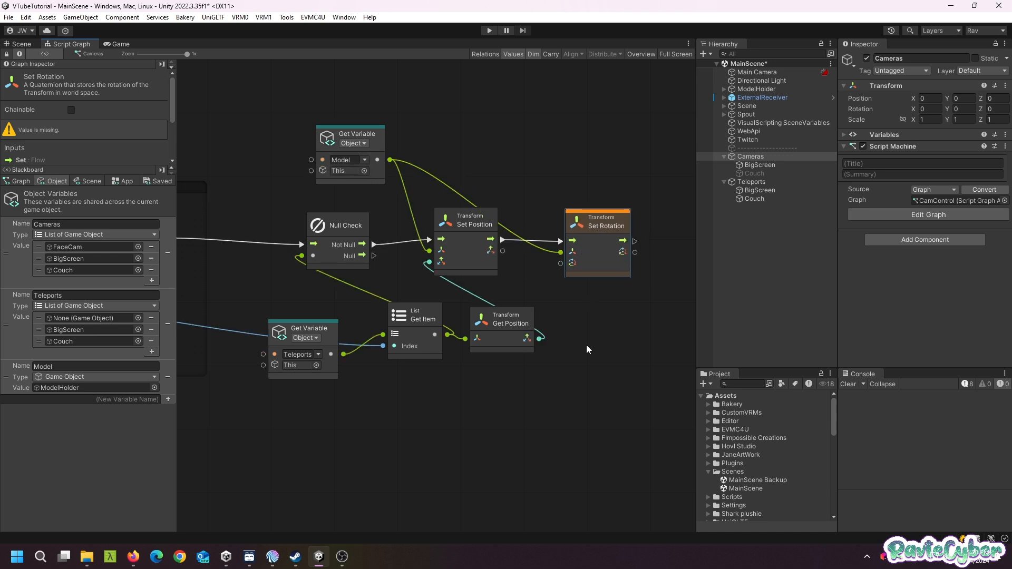
# Add a Transform Get Rotation node fed by the retrieved Teleports item and connect its output to the Set Rotation value.
pyautogui.moveTo(447, 335); pyautogui.dragTo(497, 390)
pyautogui.write('get rotat')
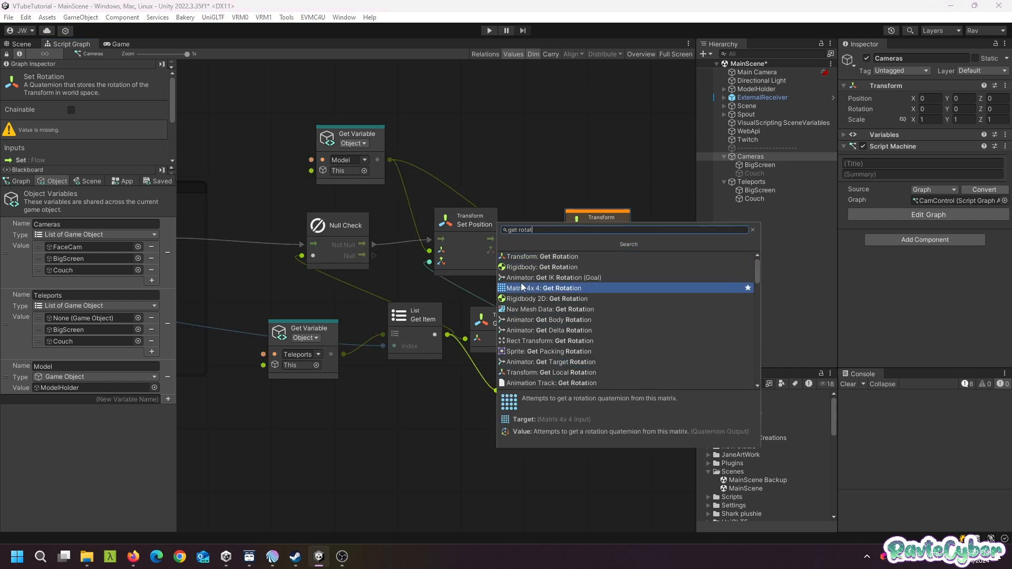
pyautogui.click(536, 257)
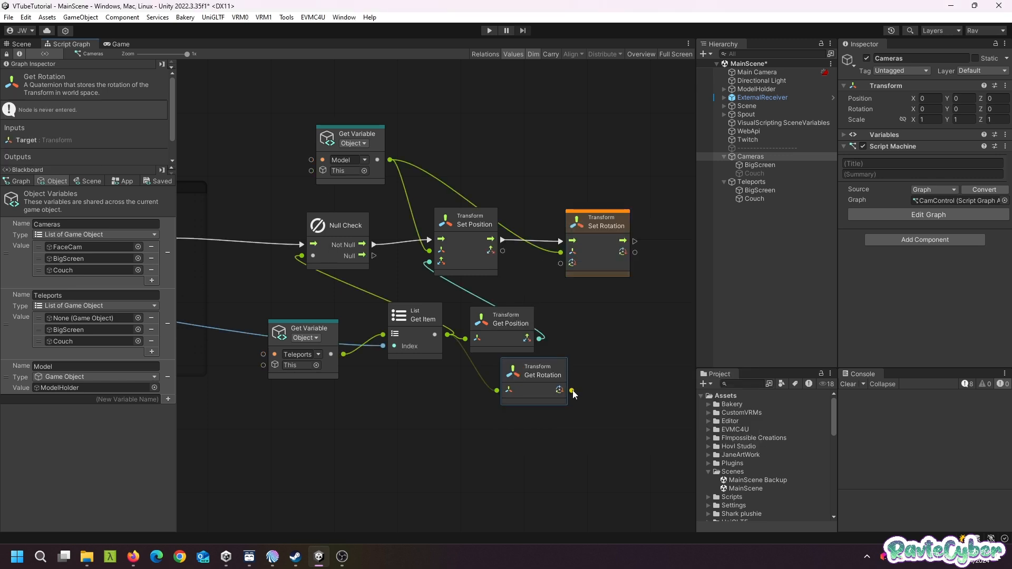
pyautogui.moveTo(572, 390); pyautogui.dragTo(562, 267)
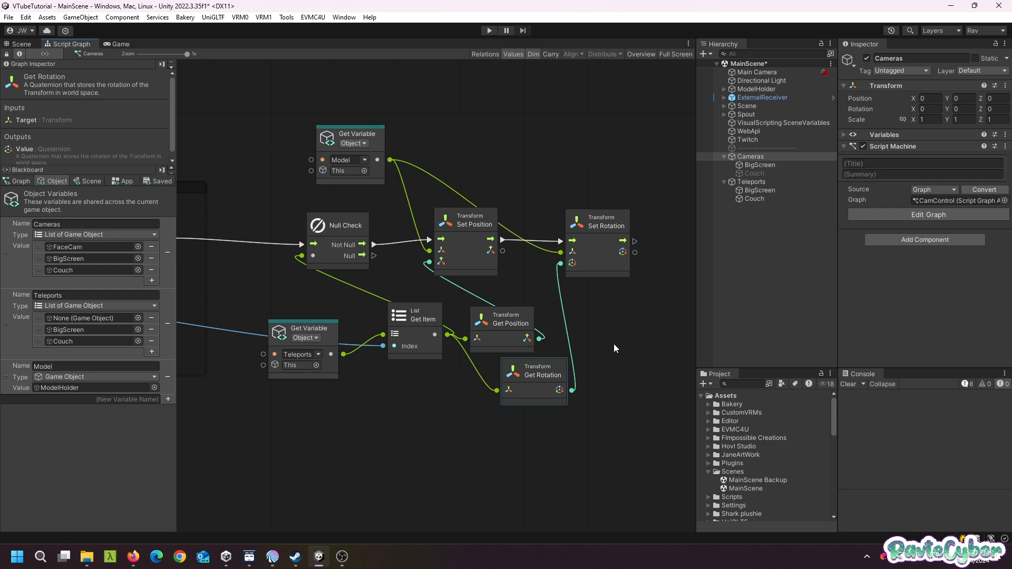
# Run the scene and switch between the Couch, BigScreen and FaceCam cameras to test the model's teleporting.
pyautogui.click(489, 30)
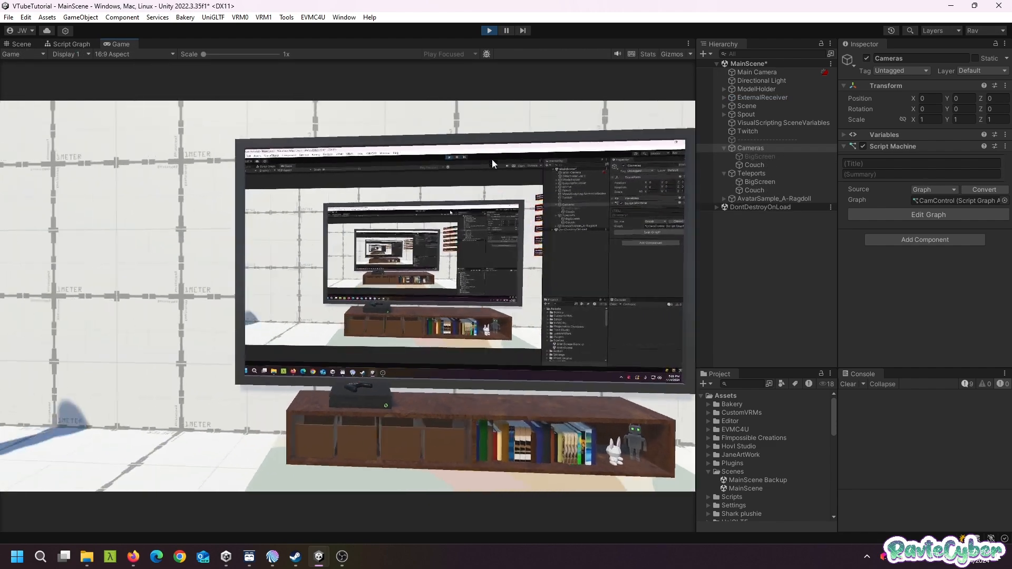
pyautogui.press('1')
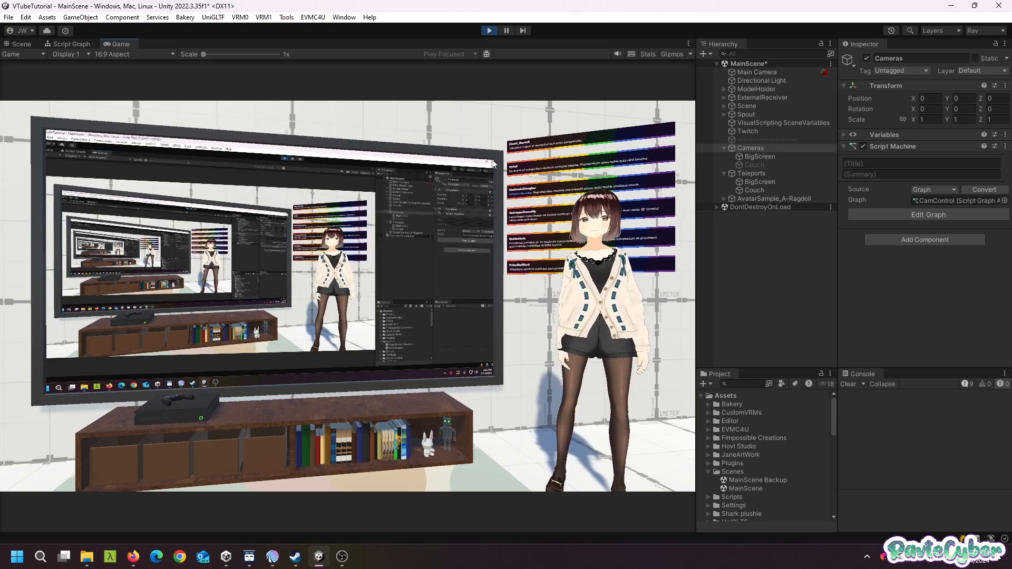
pyautogui.press('1')
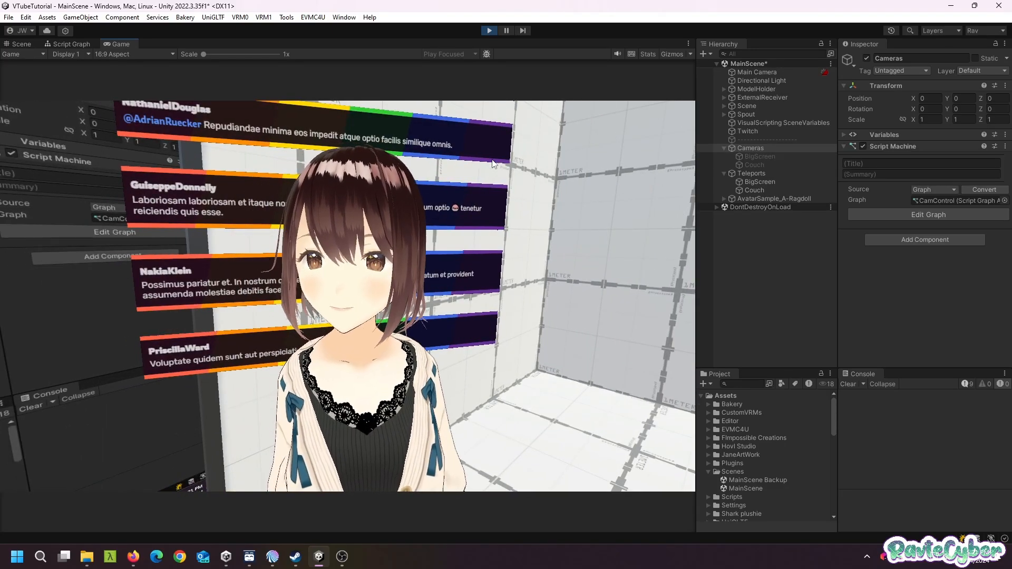
pyautogui.press('1')
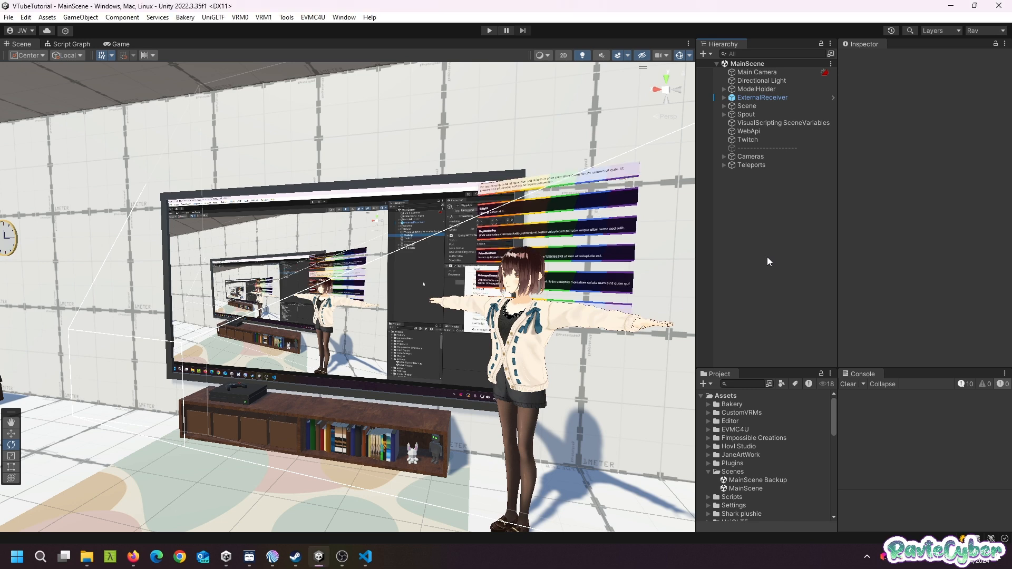
# Open the WebApi object's Api Controller script for editing in Visual Studio Code.
pyautogui.click(743, 132)
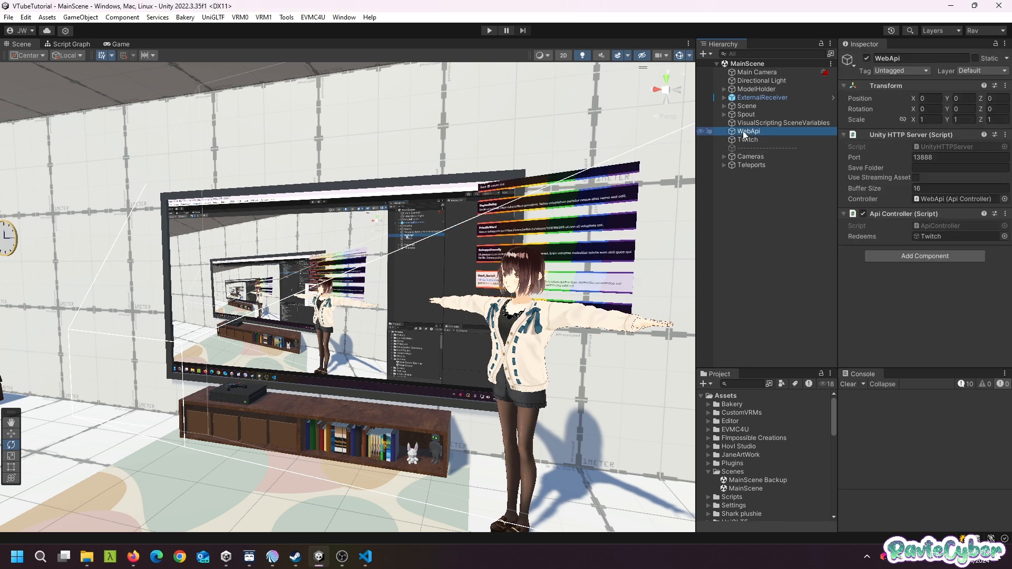
pyautogui.rightClick(887, 213)
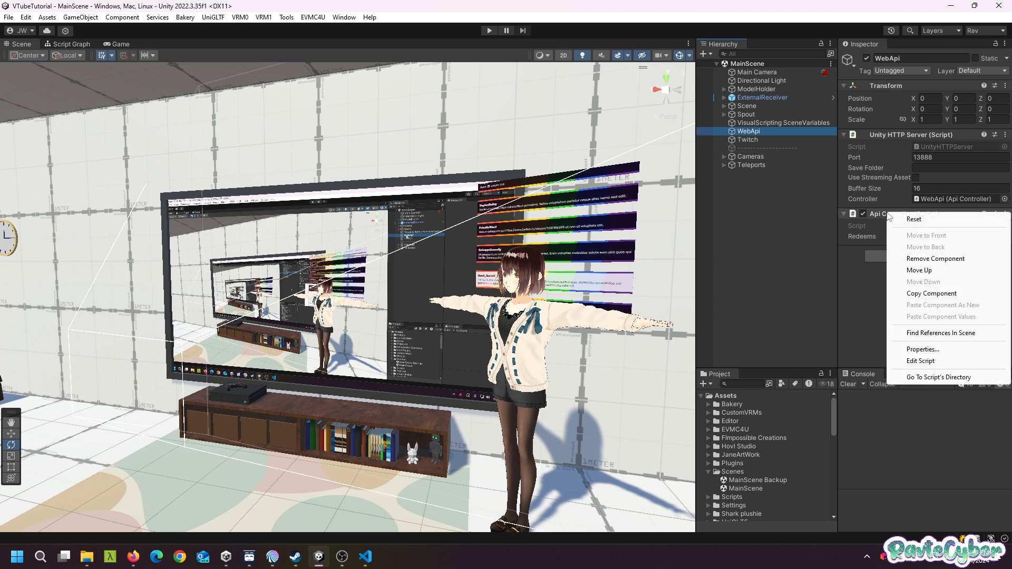
pyautogui.click(921, 362)
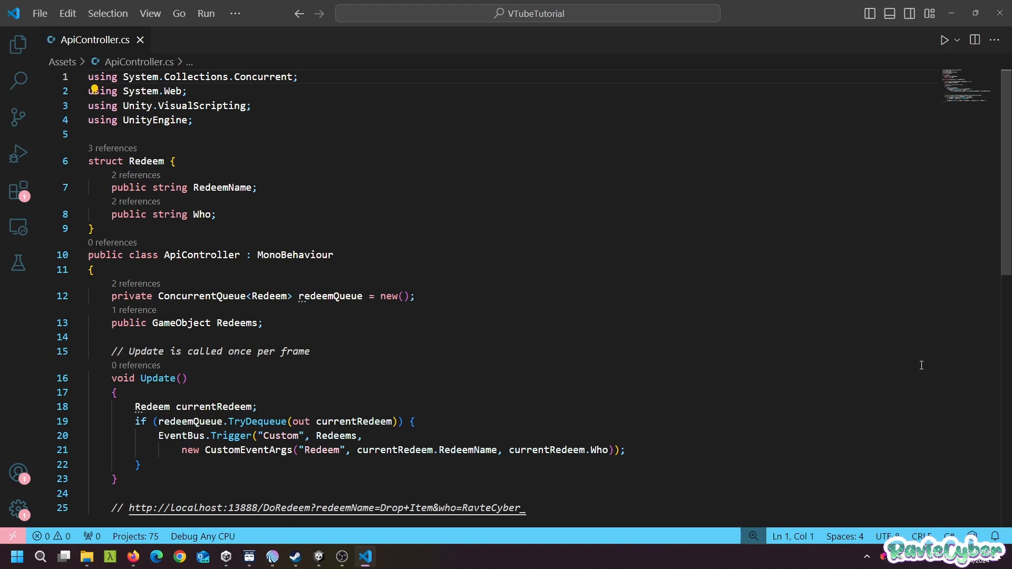
# Below the Redeems field, declare a private ConcurrentQueue<int> named cameraQueue set to new() and a public GameObject named Cameras.
pyautogui.click(305, 321)
pyautogui.press('Return')
pyautogui.press('Return')
pyautogui.write('private ConcurrentQueue<int> cameraQueue = new();')
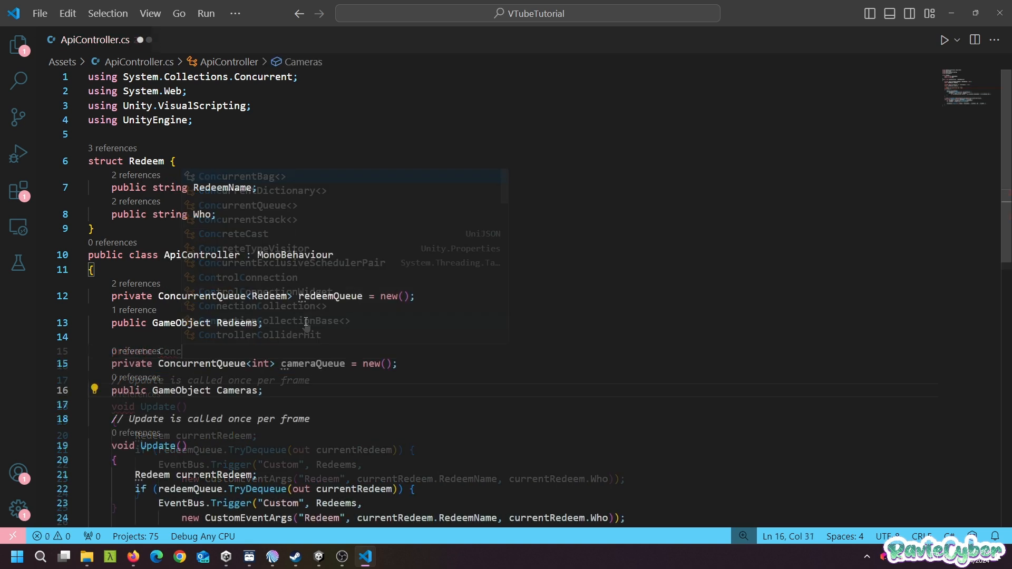
pyautogui.moveTo(311, 362)
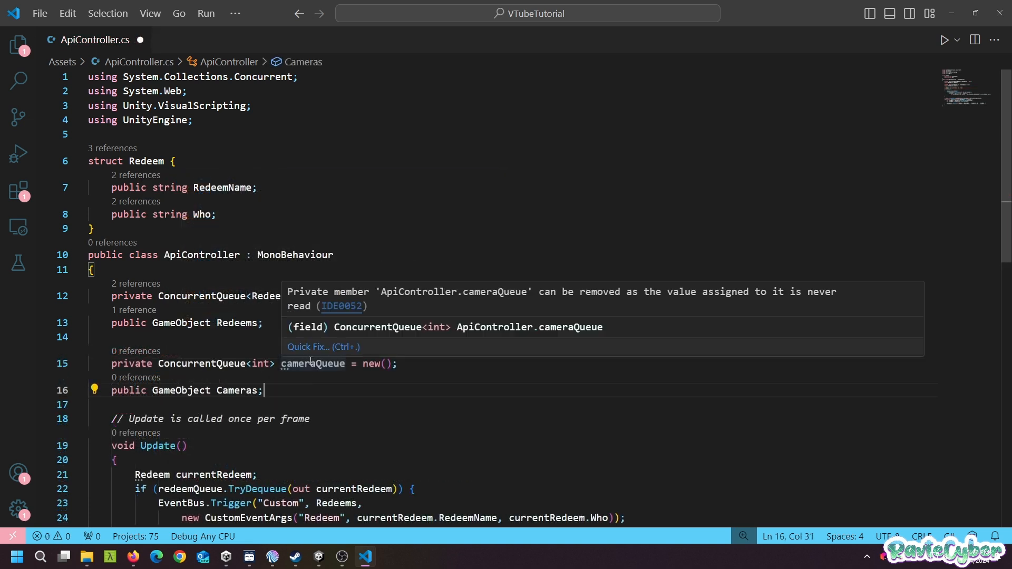
pyautogui.moveTo(210, 391)
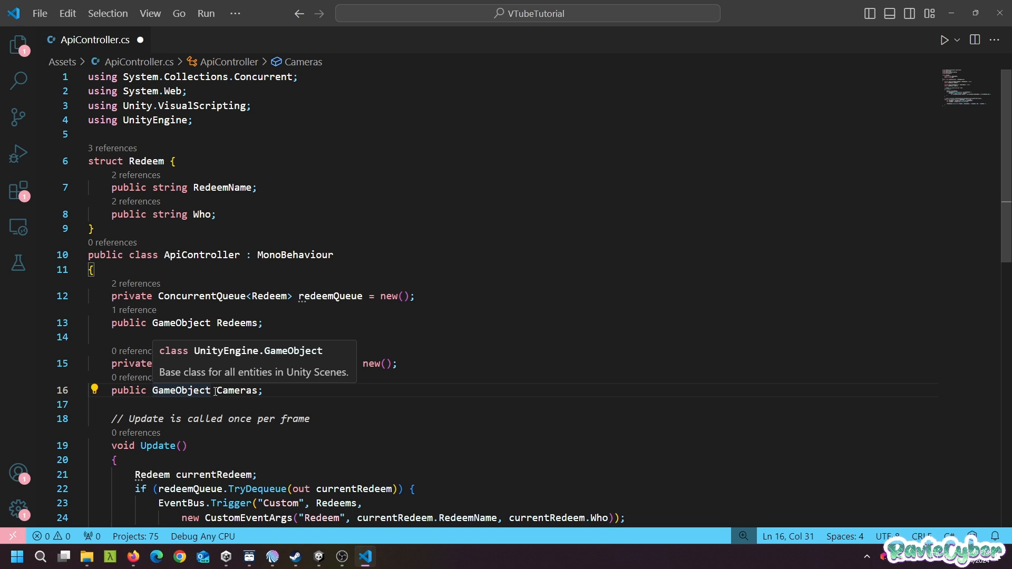
# In Update, declare currentCamera as 0, dequeue it from cameraQueue, and trigger the "CameraChange" custom event on Cameras with that value.
pyautogui.scroll(-4, 215, 391)
pyautogui.click(156, 377)
pyautogui.press('Return')
pyautogui.press('Return')
pyautogui.write('in')
pyautogui.press('Tab')
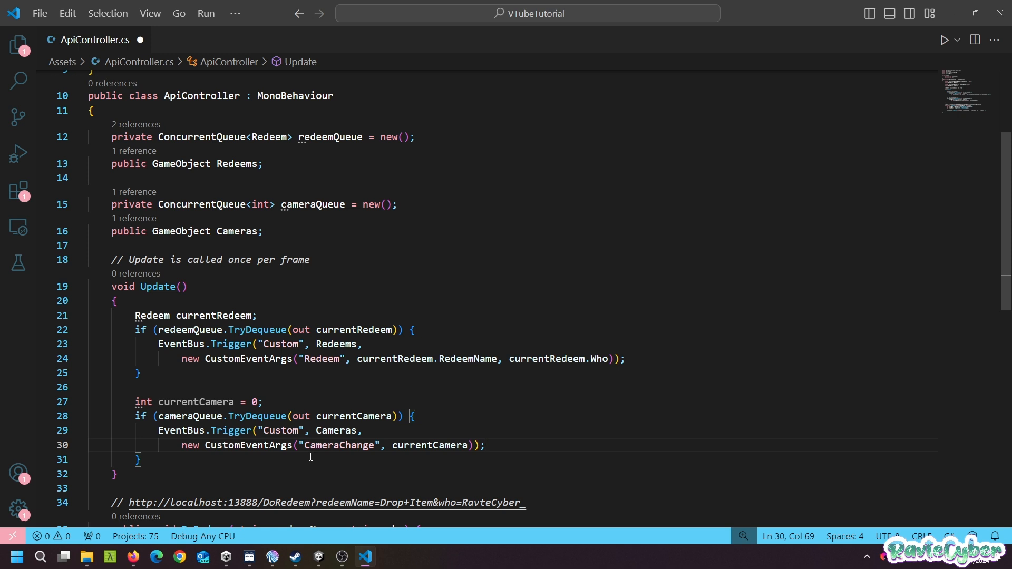
pyautogui.scroll(-4, 311, 457)
pyautogui.click(122, 415)
pyautogui.press('Return')
pyautogui.press('Return')
pyautogui.write('public void CamChange(int cam) {')
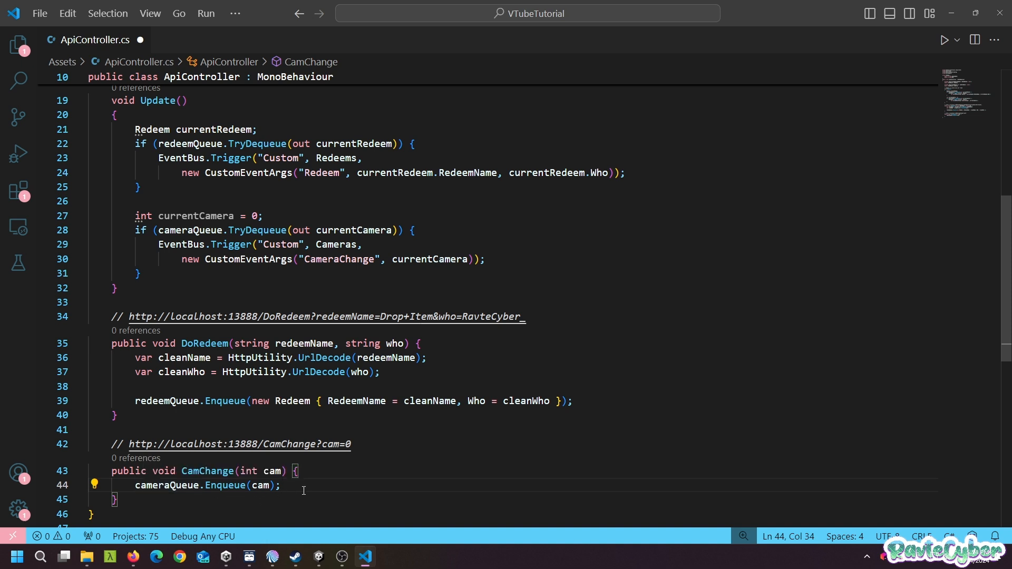
pyautogui.hotkey('ctrl', 's')
# Switch back to Unity and assign the Cameras object to the Api Controller's Cameras field on WebApi.
pyautogui.click(318, 558)
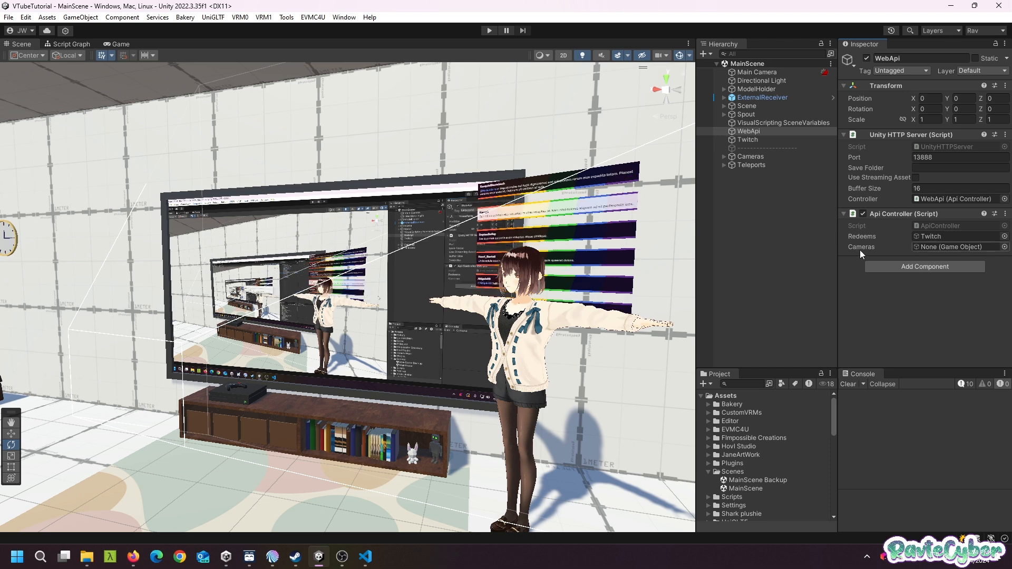
pyautogui.click(894, 246)
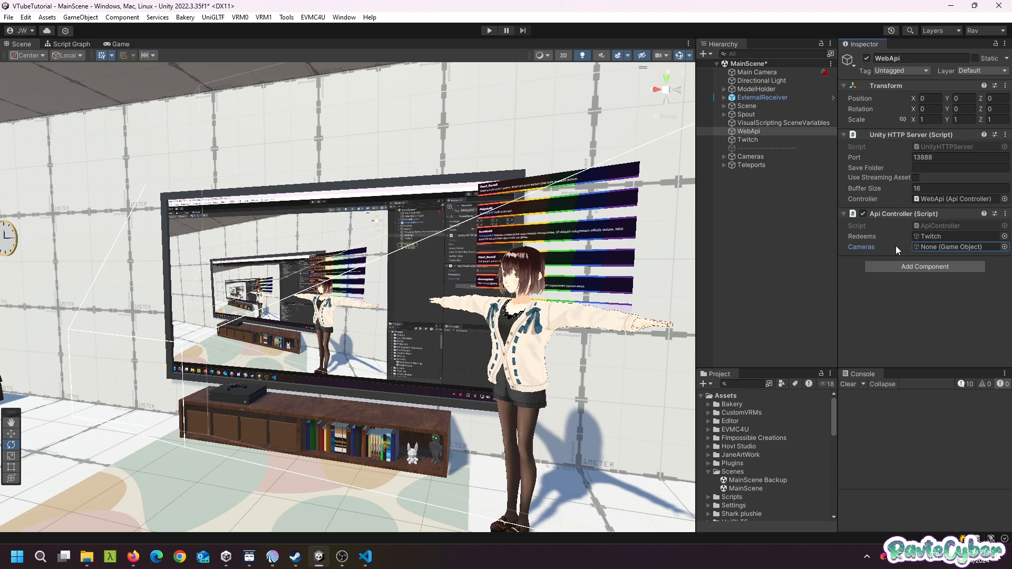
pyautogui.moveTo(751, 157); pyautogui.dragTo(941, 247)
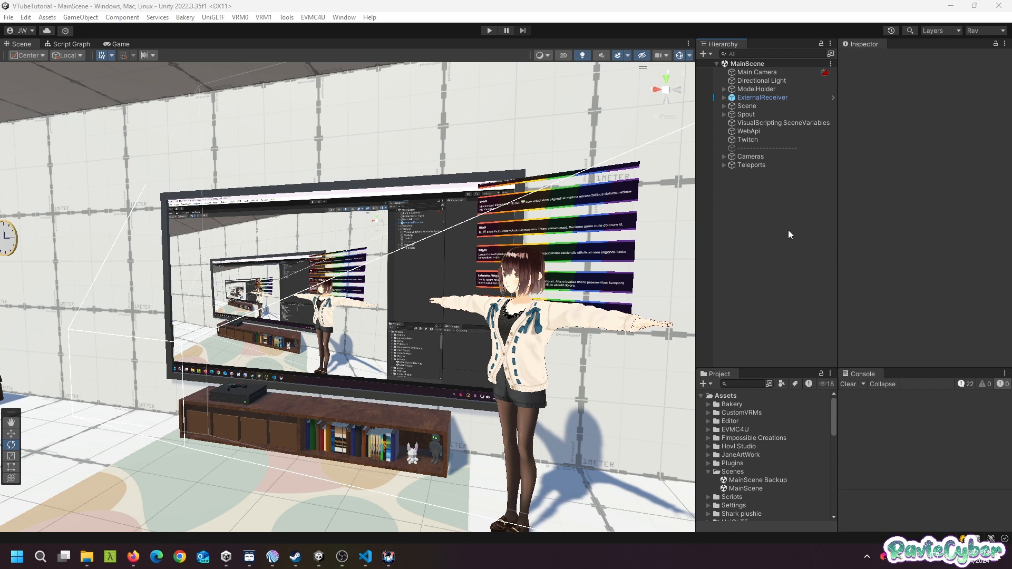
# Switch to SAMMI Core, open the Face Cam button's commands, and add an HTTP Request command.
pyautogui.click(249, 556)
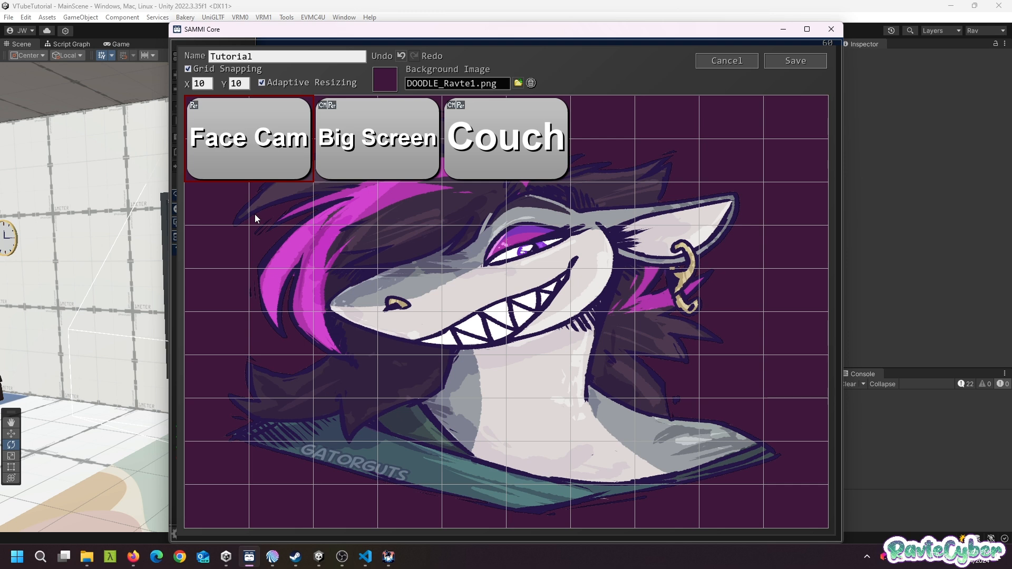
pyautogui.doubleClick(242, 160)
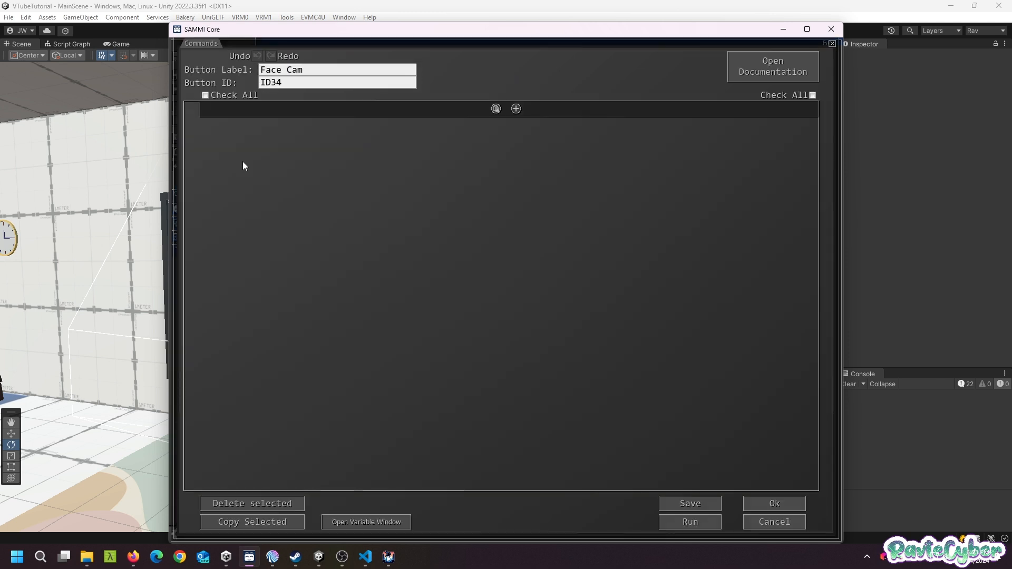
pyautogui.click(516, 109)
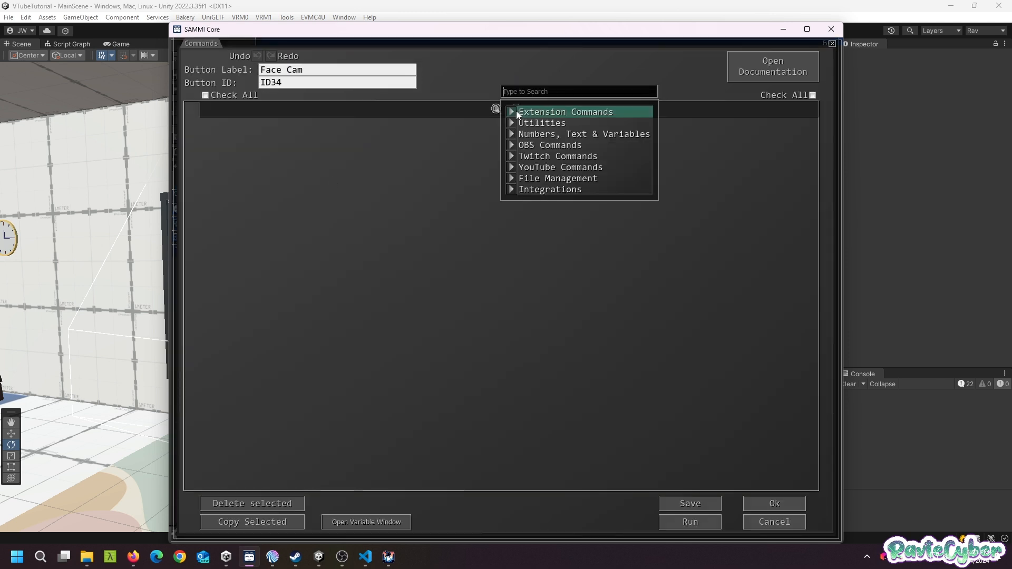
pyautogui.click(514, 122)
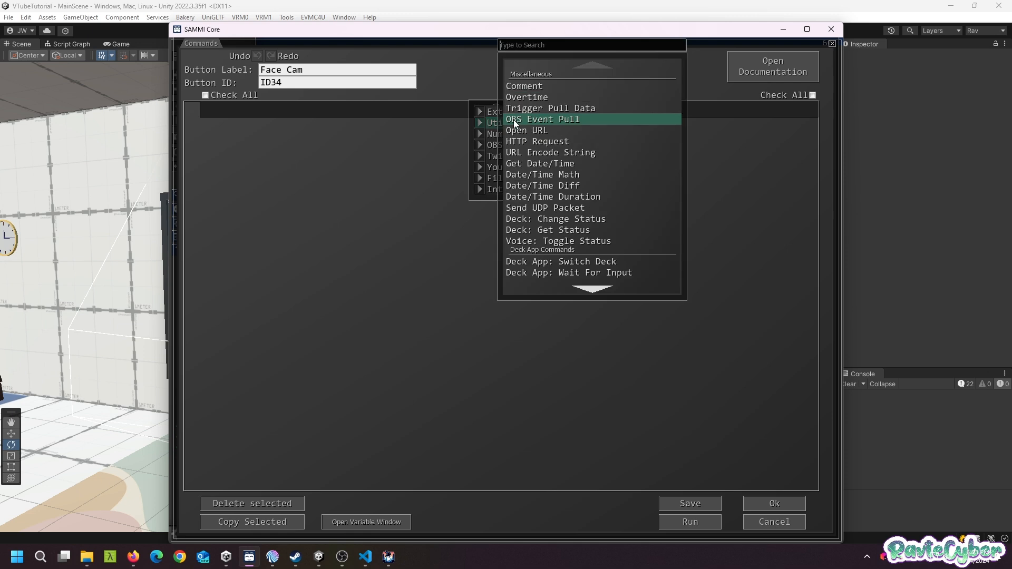
pyautogui.click(537, 141)
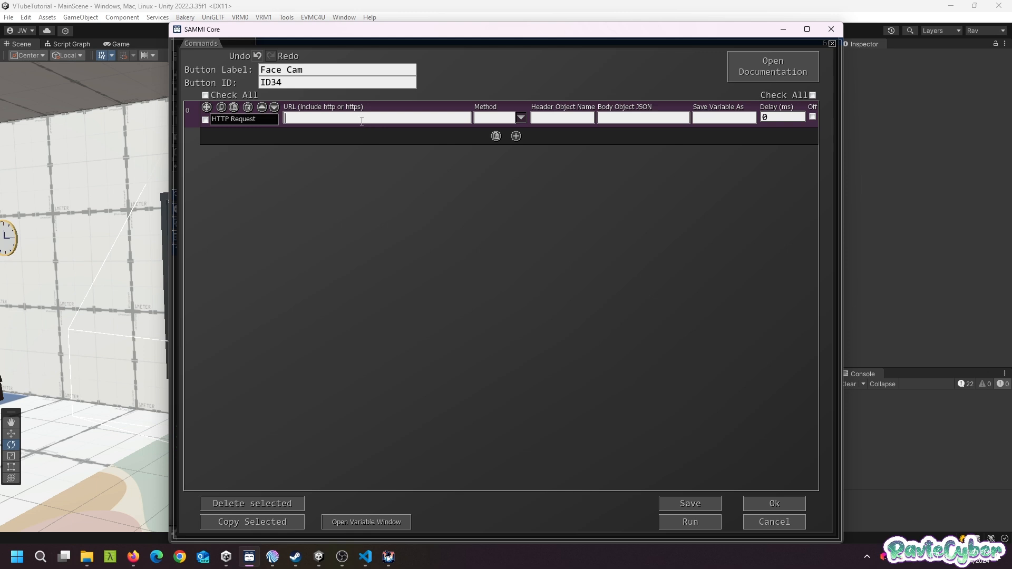
pyautogui.hotkey('ctrl', 'v')
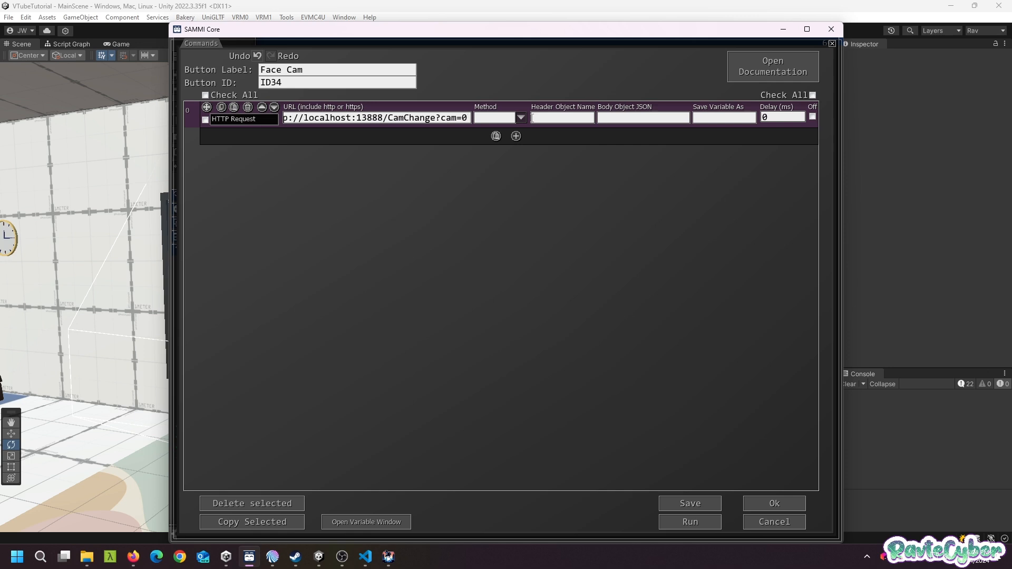
pyautogui.click(522, 117)
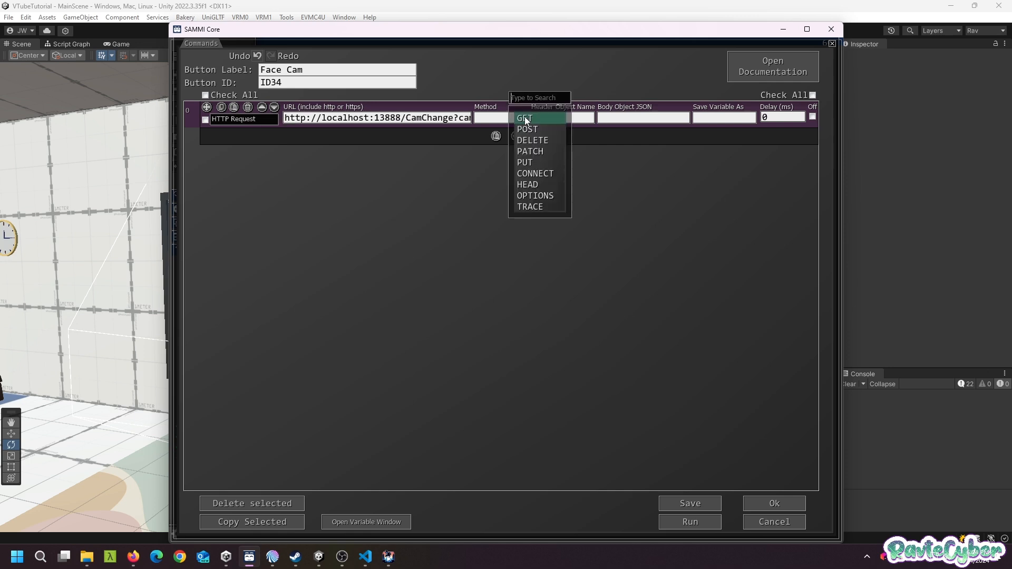
pyautogui.click(525, 120)
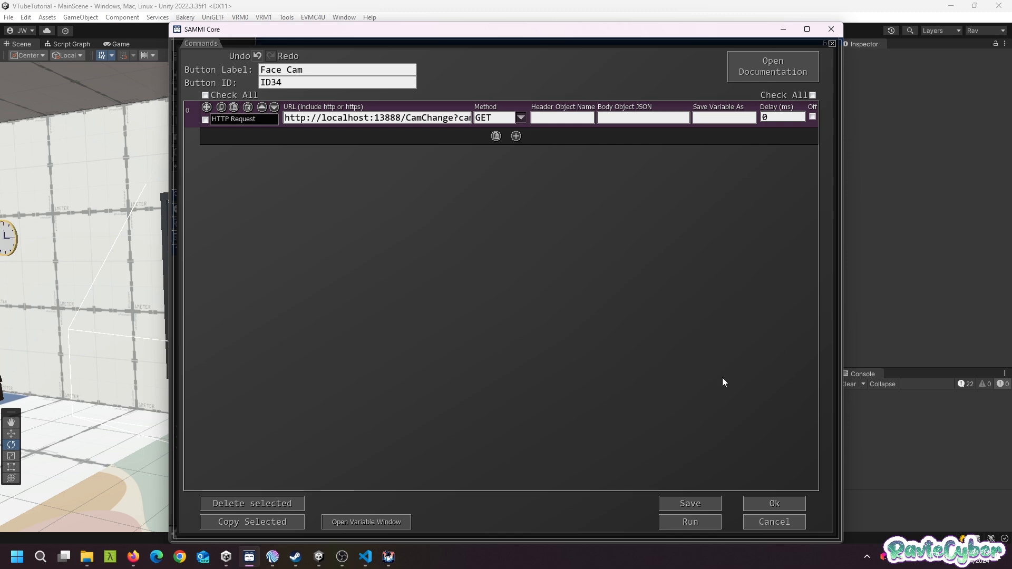
pyautogui.click(793, 505)
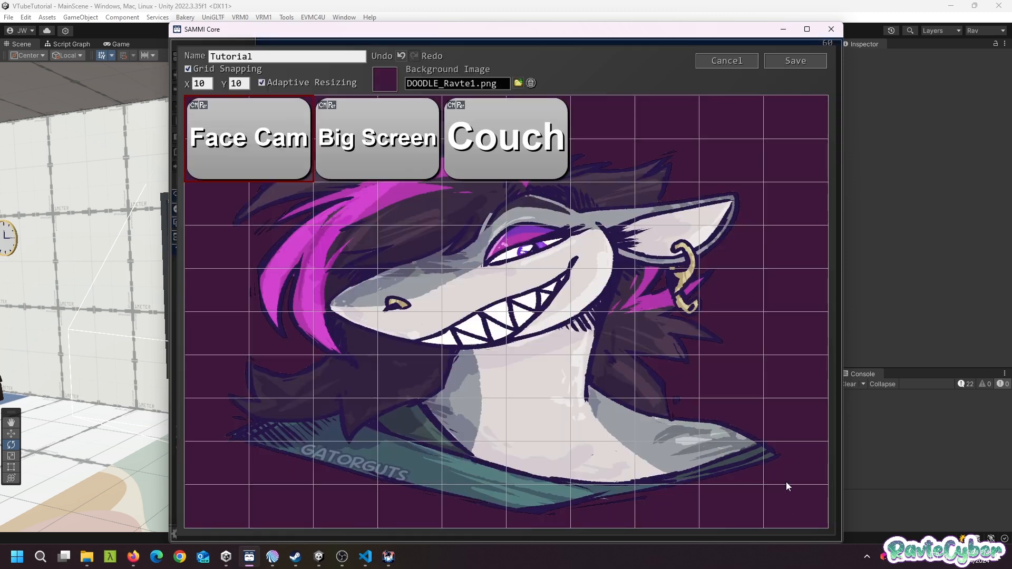
pyautogui.click(797, 62)
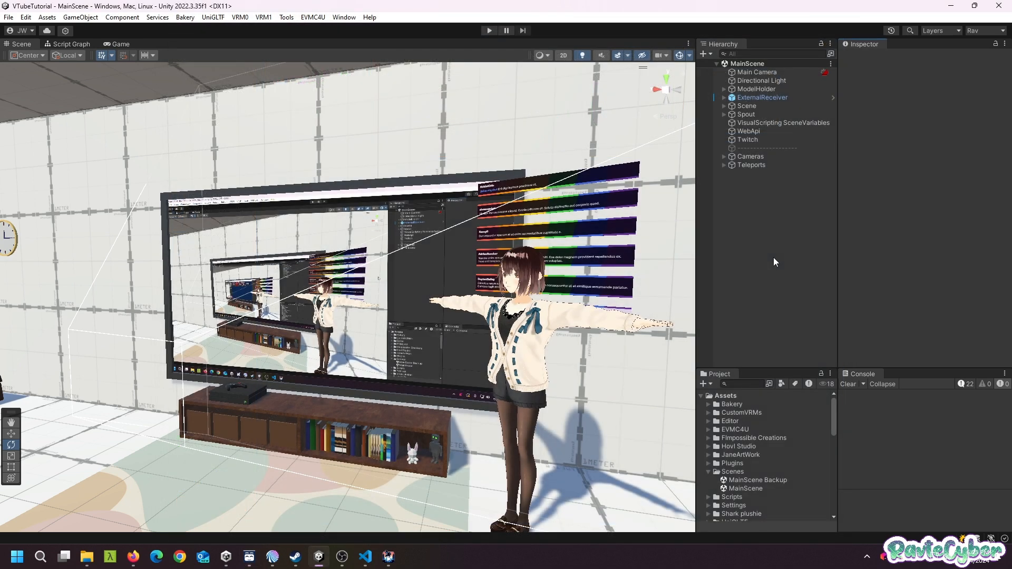
# Run the Unity scene in Play mode and test camera switching with the deck's Couch, Face Cam, Couch again, and Big Screen buttons.
pyautogui.click(489, 31)
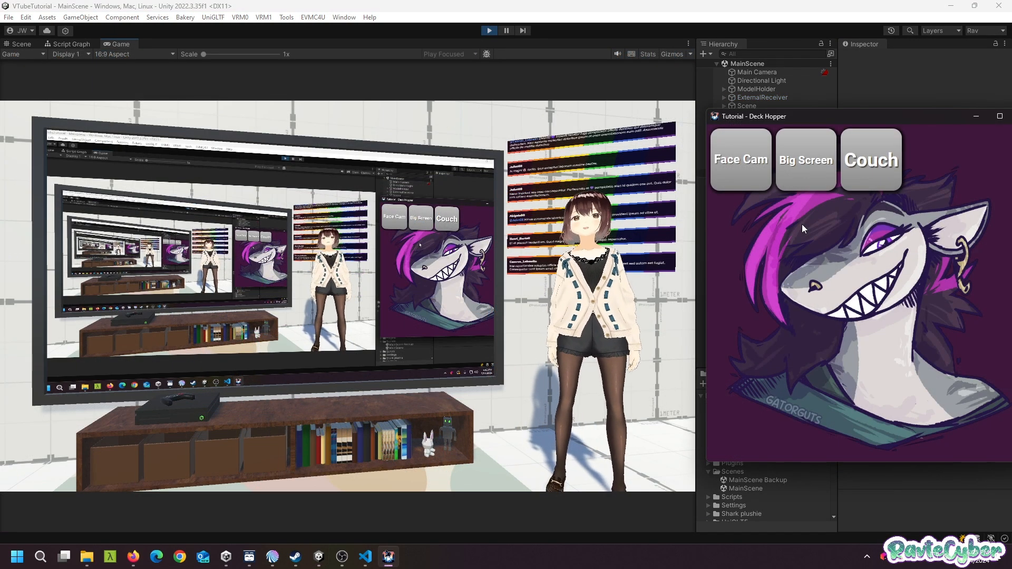
pyautogui.click(867, 179)
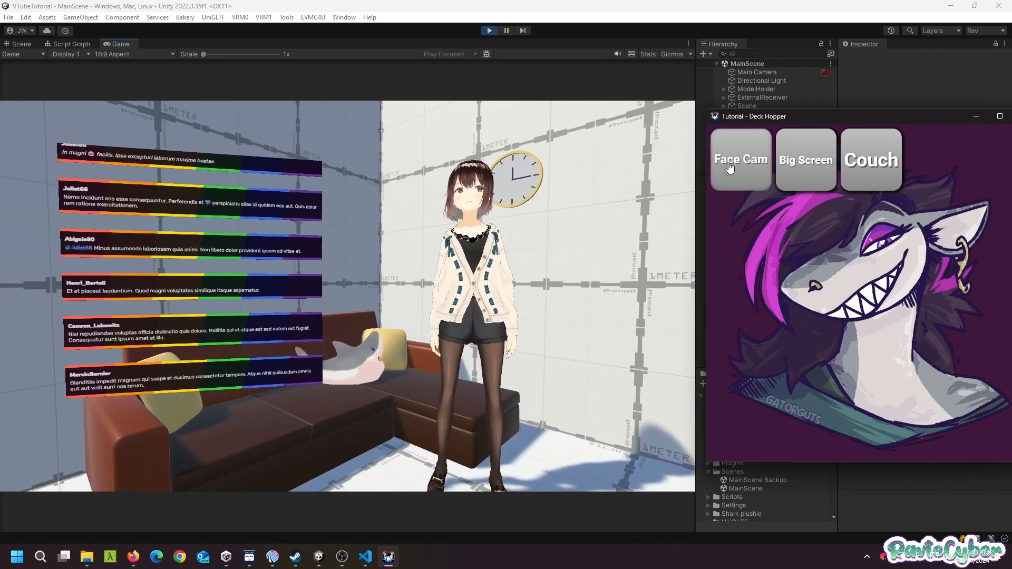
pyautogui.click(730, 168)
pyautogui.click(868, 161)
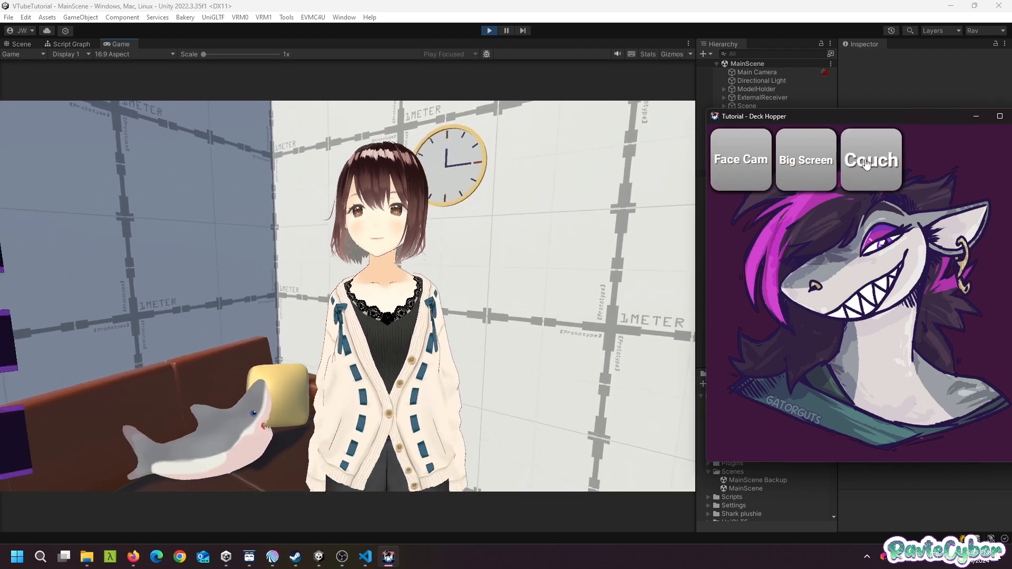
pyautogui.click(803, 163)
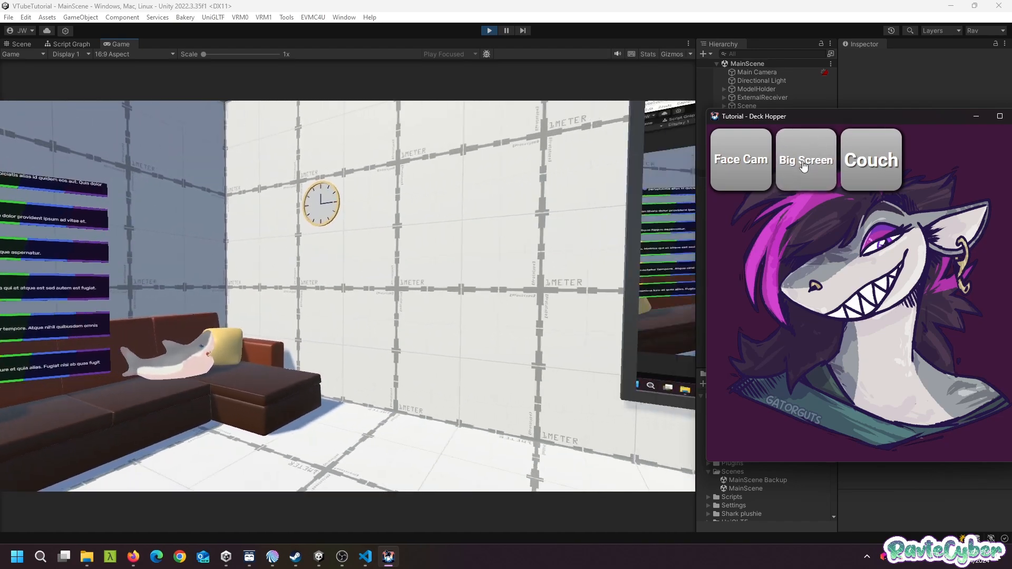